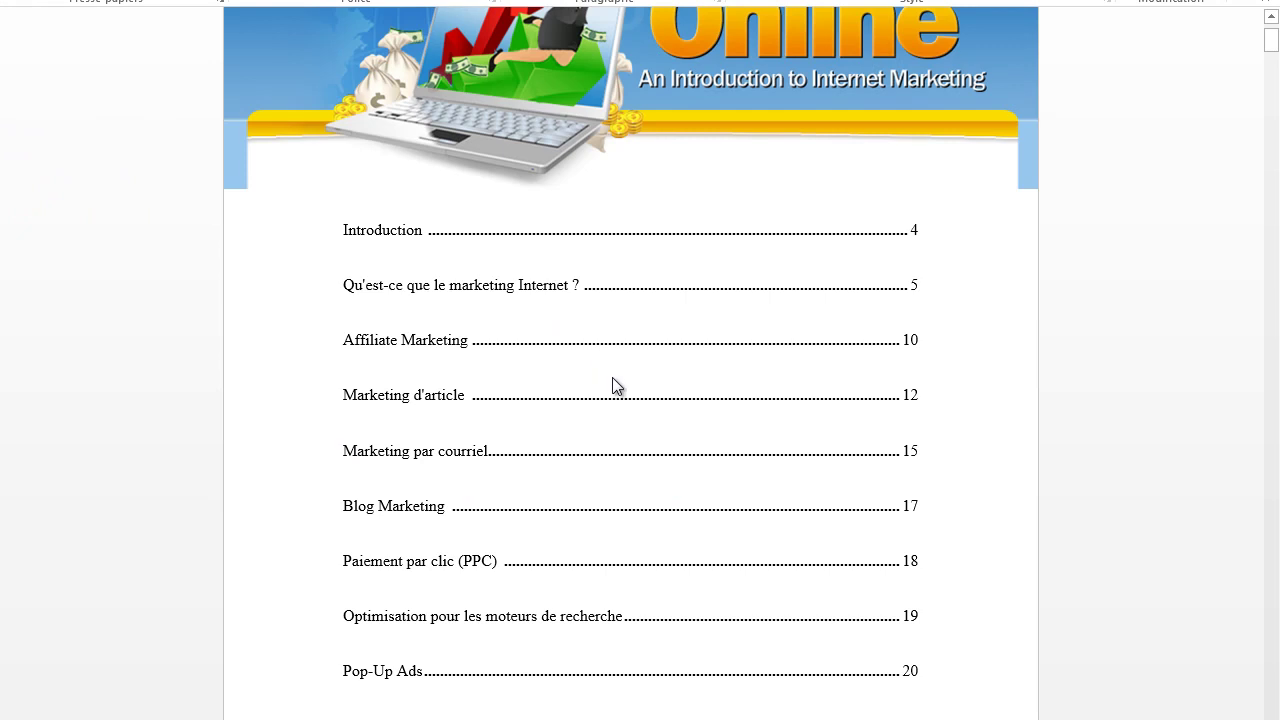
Look through the document's table of contents, its Introduction and the chapter "Qu'est-ce que le marketing Internet ?".
{"action": "scroll", "coordinate": [720, 325], "scroll_direction": "down", "scroll_amount": 10}
{"action": "scroll", "coordinate": [723, 338], "scroll_direction": "down", "scroll_amount": 11}
{"action": "scroll", "coordinate": [803, 526], "scroll_direction": "down", "scroll_amount": 8}
{"action": "scroll", "coordinate": [797, 520], "scroll_direction": "down", "scroll_amount": 11}
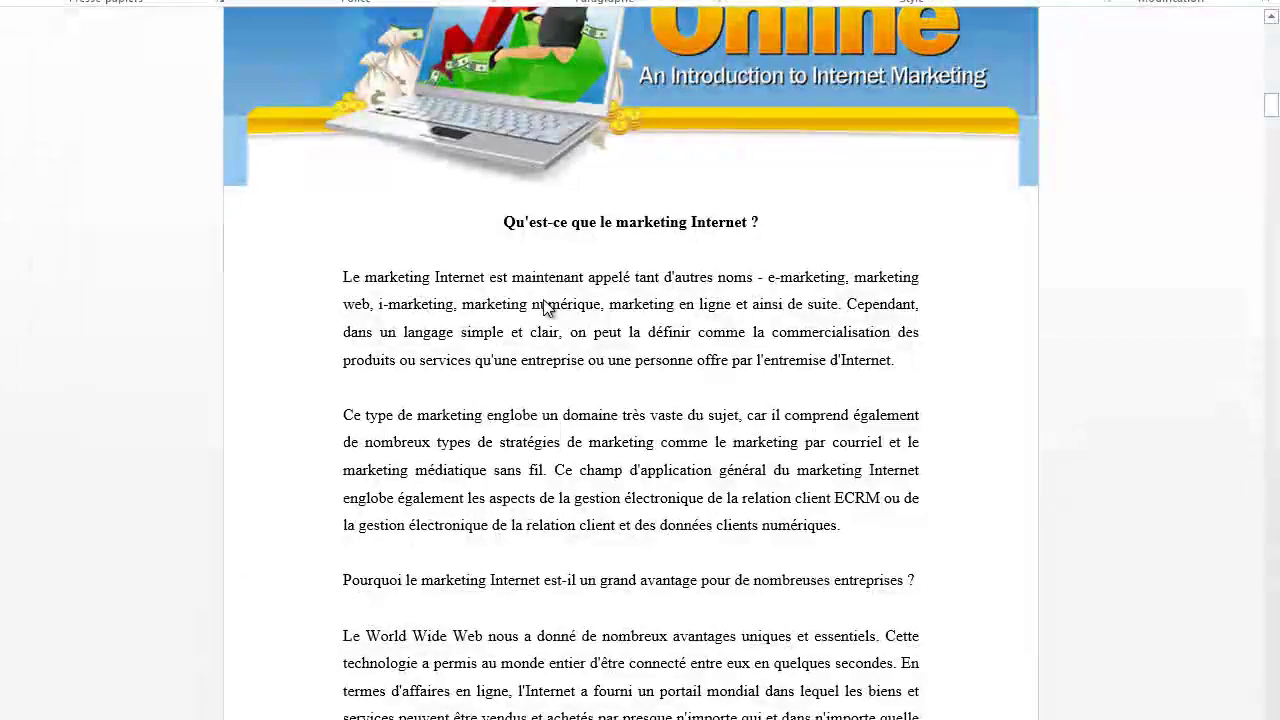
{"action": "scroll", "coordinate": [543, 307], "scroll_direction": "up", "scroll_amount": 20}
{"action": "scroll", "coordinate": [666, 457], "scroll_direction": "up", "scroll_amount": 2}
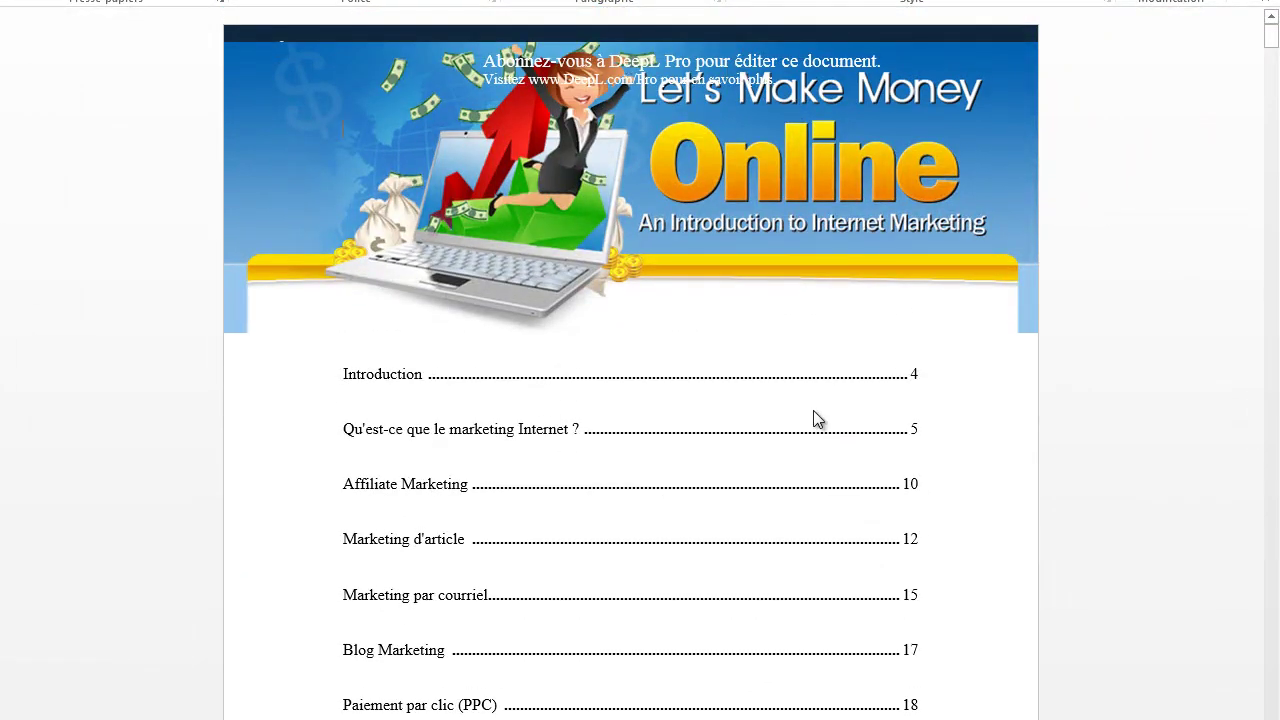
{"action": "scroll", "coordinate": [728, 484], "scroll_direction": "down", "scroll_amount": 4}
{"action": "scroll", "coordinate": [457, 571], "scroll_direction": "up", "scroll_amount": 3}
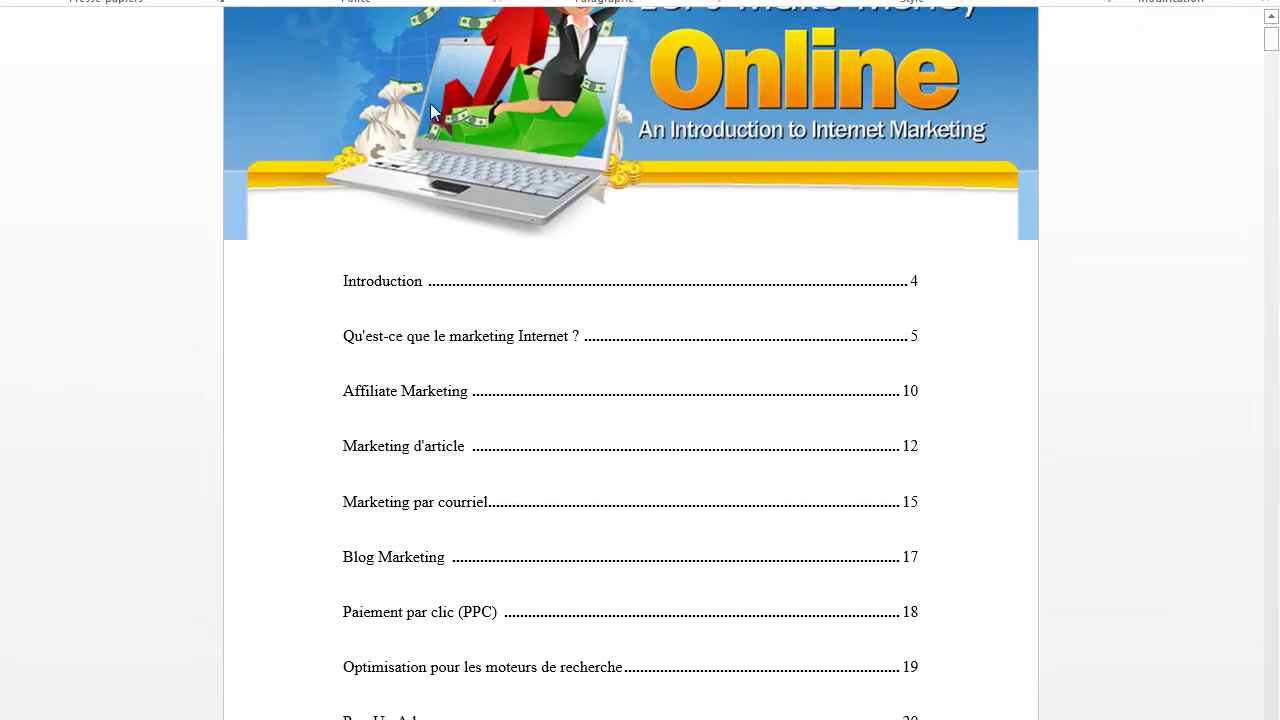
{"action": "scroll", "coordinate": [614, 643], "scroll_direction": "down", "scroll_amount": 6}
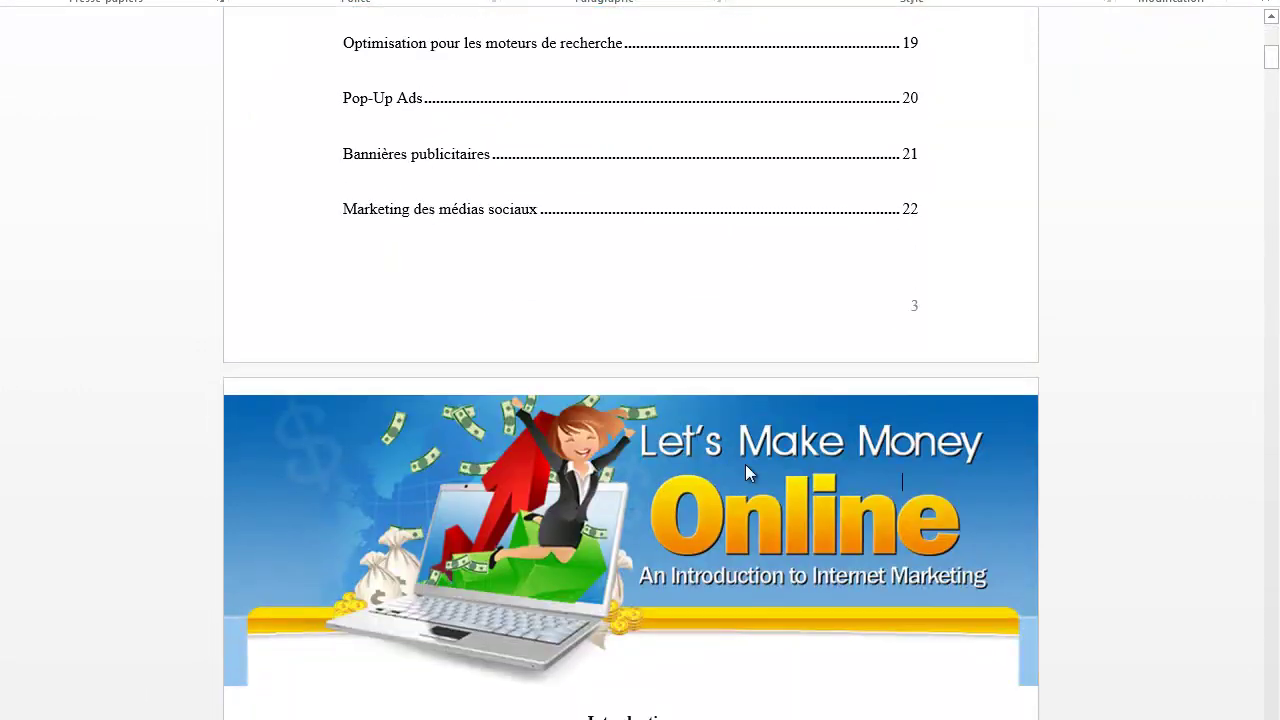
{"action": "scroll", "coordinate": [745, 470], "scroll_direction": "up", "scroll_amount": 6}
{"action": "scroll", "coordinate": [538, 644], "scroll_direction": "down", "scroll_amount": 10}
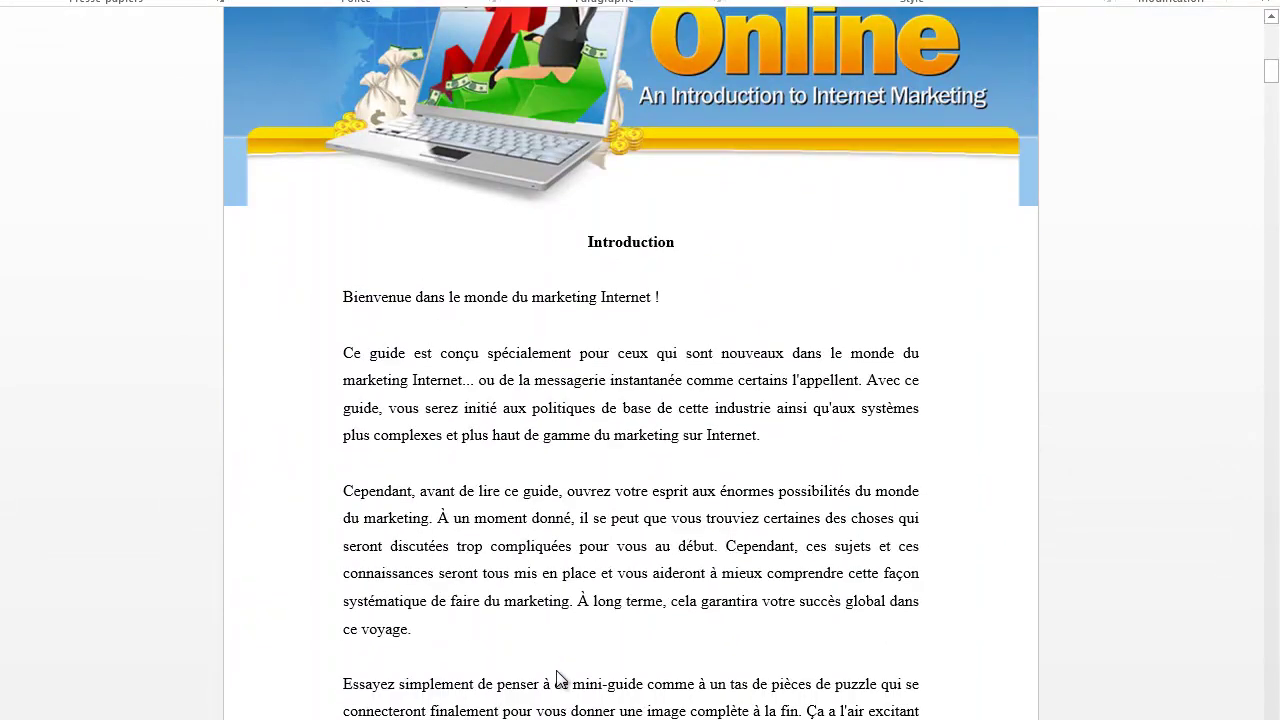
{"action": "scroll", "coordinate": [486, 537], "scroll_direction": "up", "scroll_amount": 10}
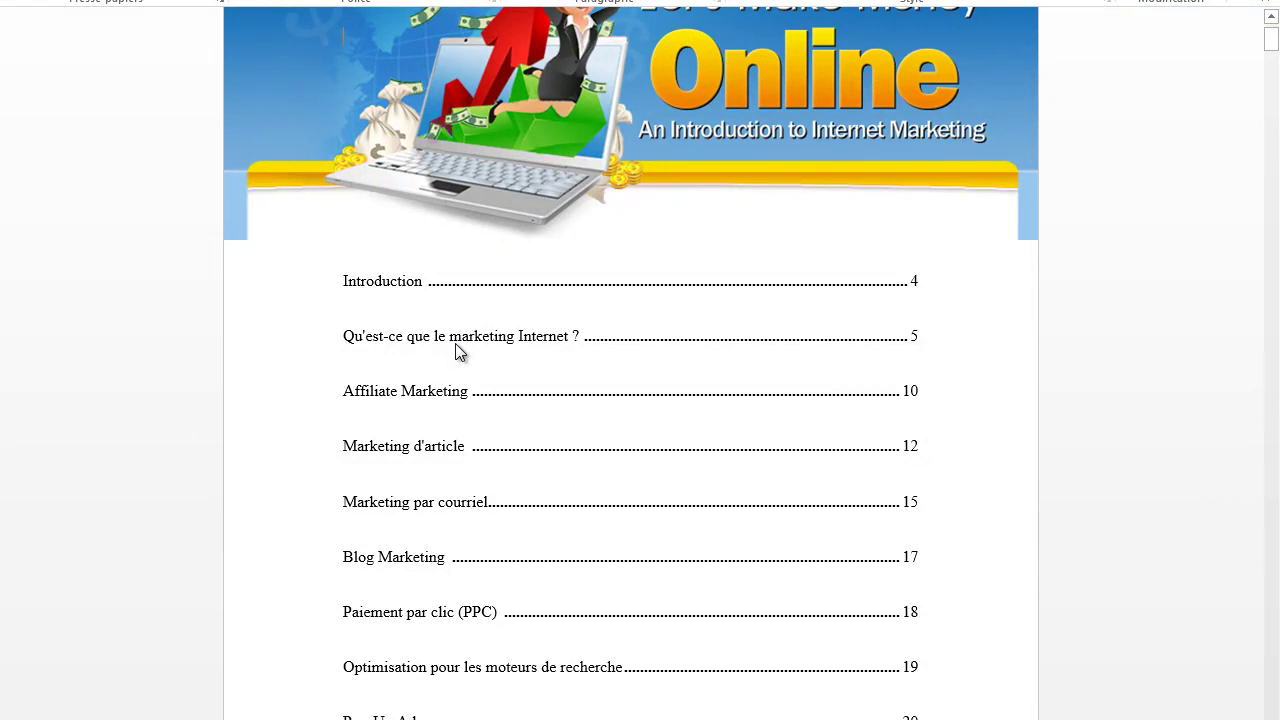
{"action": "scroll", "coordinate": [458, 350], "scroll_direction": "up", "scroll_amount": 2}
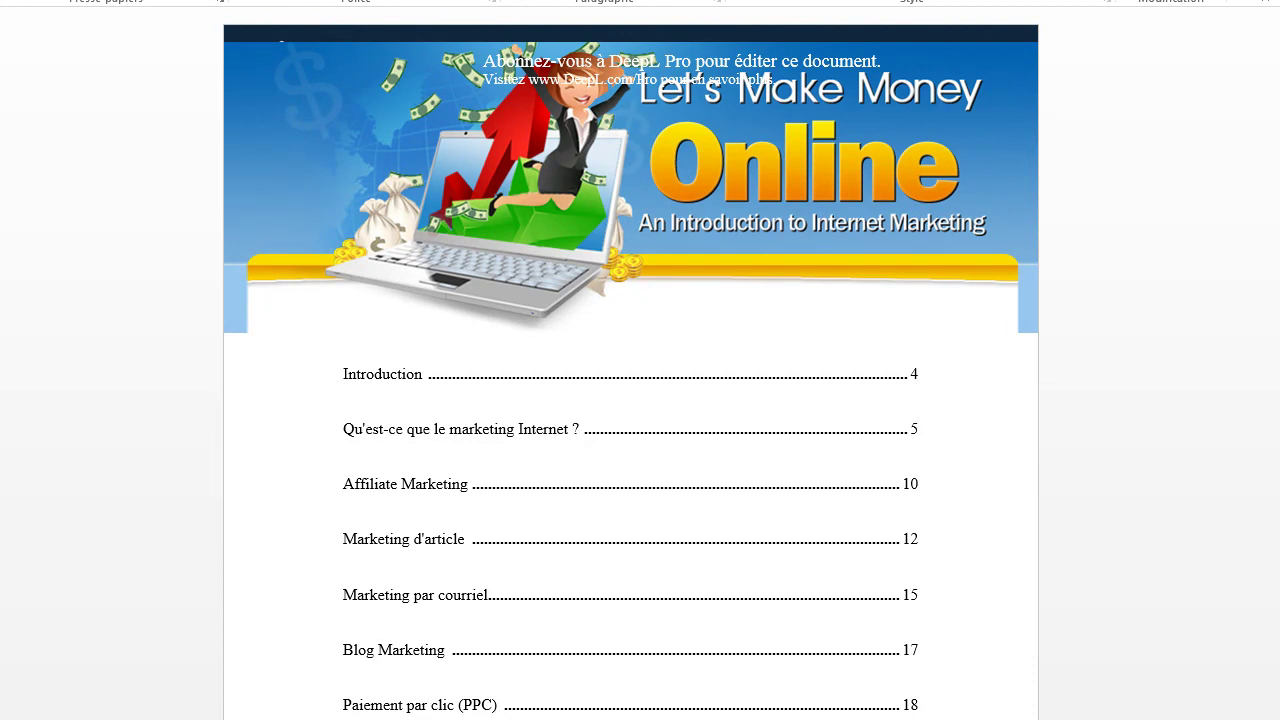
Save a copy of the document in the plrassassin folder as "marketing internet" in the Document XML Word format.
{"action": "key", "text": "alt+f"}
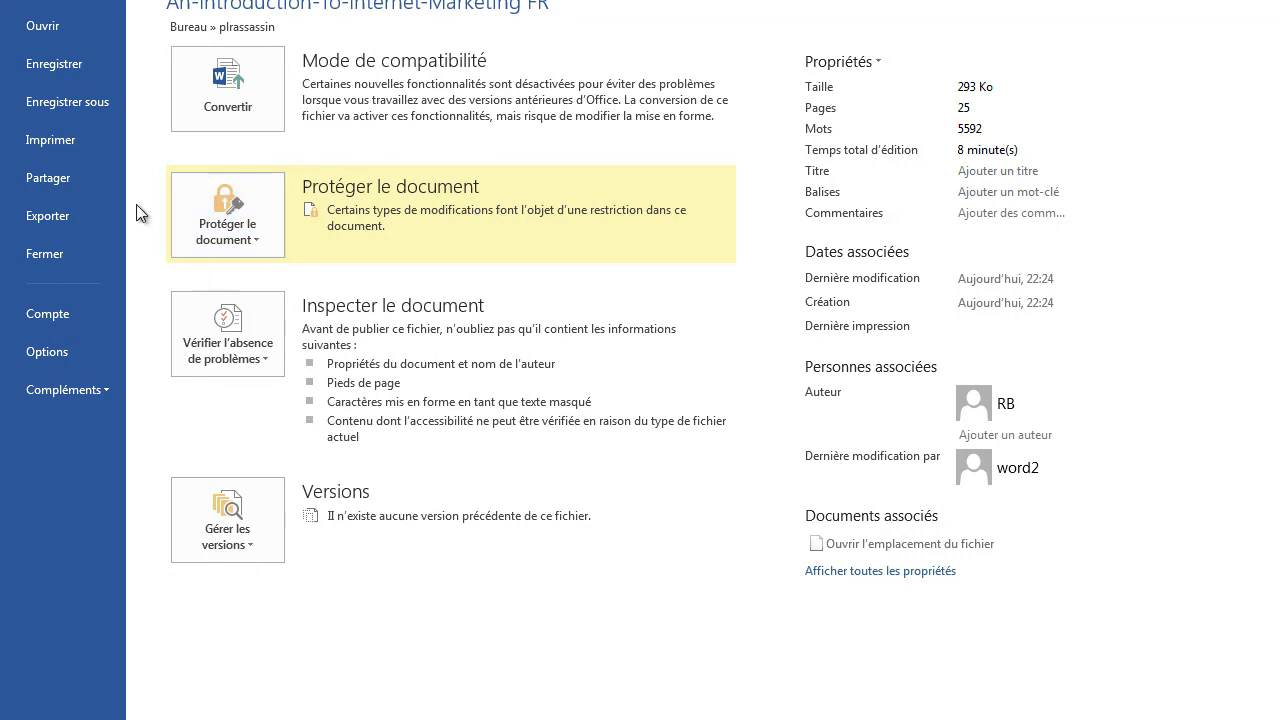
{"action": "left_click", "coordinate": [67, 102]}
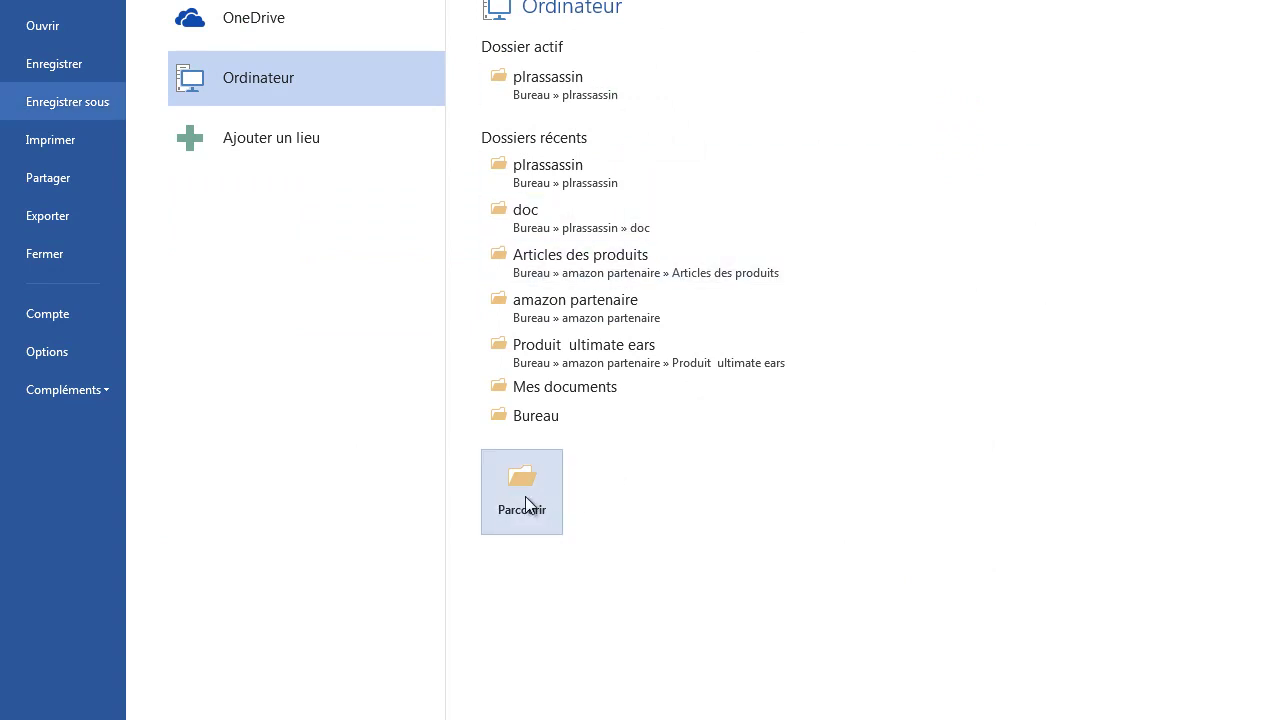
{"action": "left_click", "coordinate": [516, 87]}
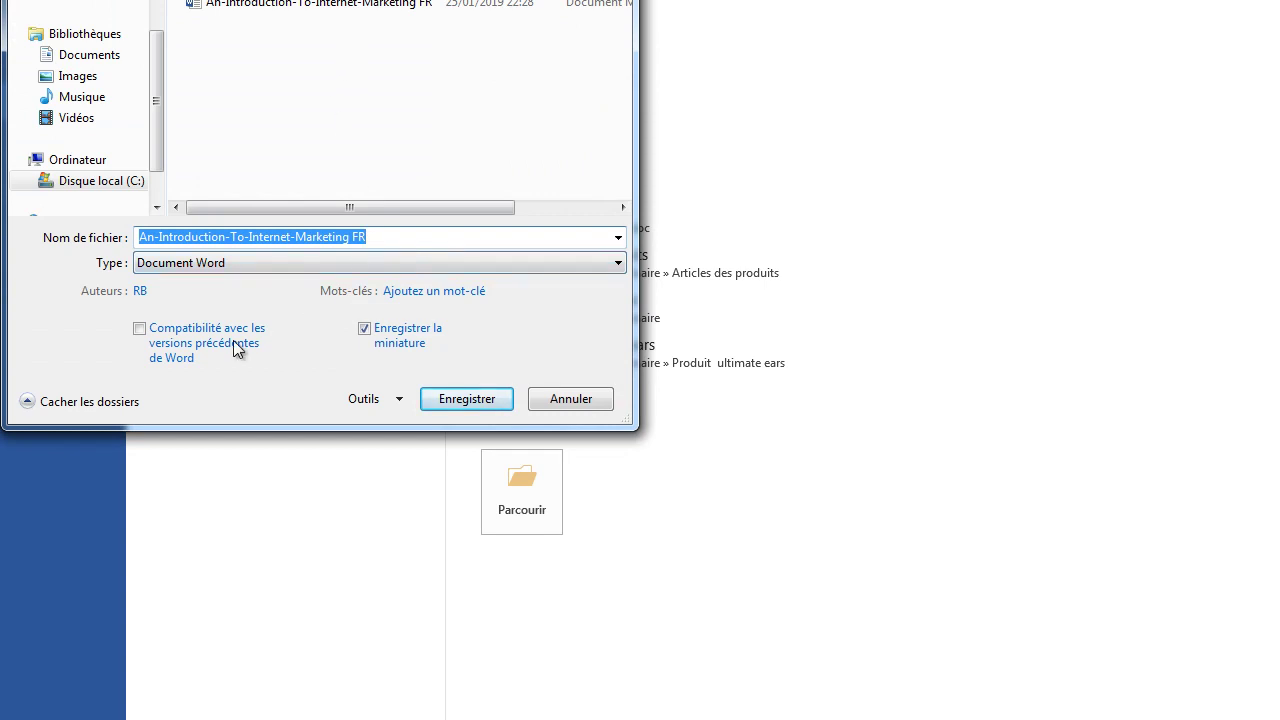
{"action": "left_click", "coordinate": [205, 263]}
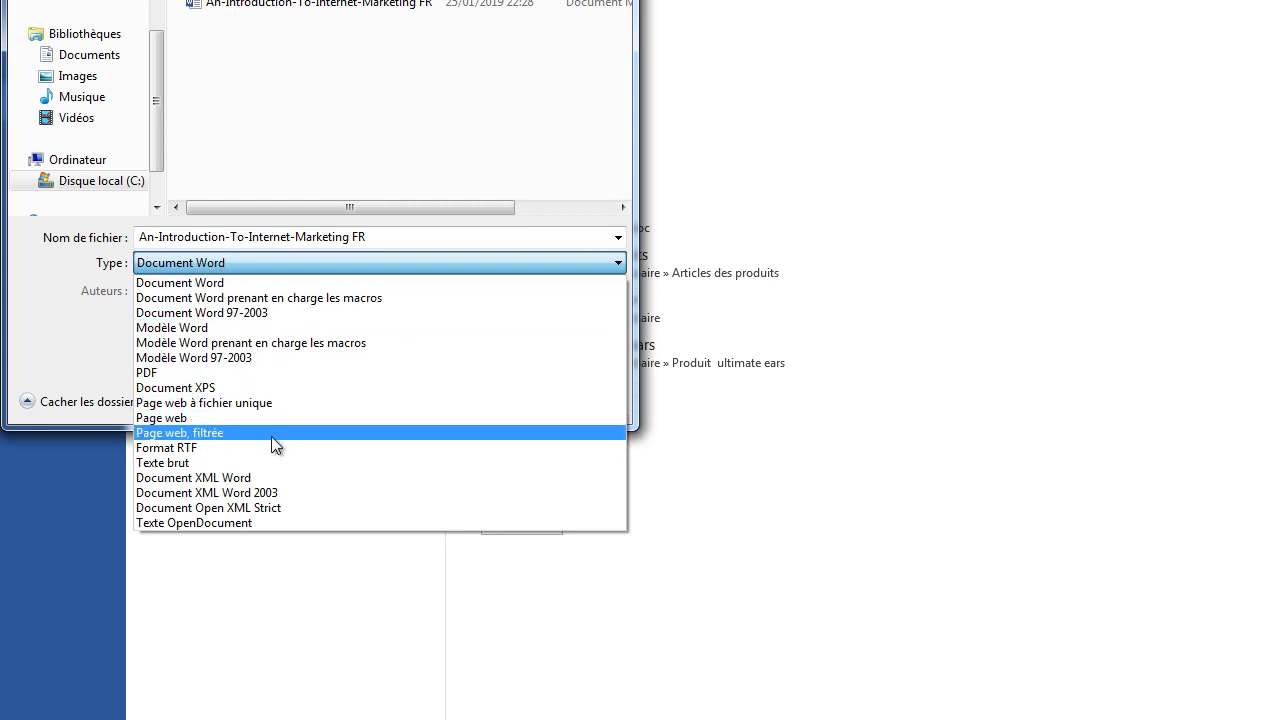
{"action": "left_click", "coordinate": [222, 478]}
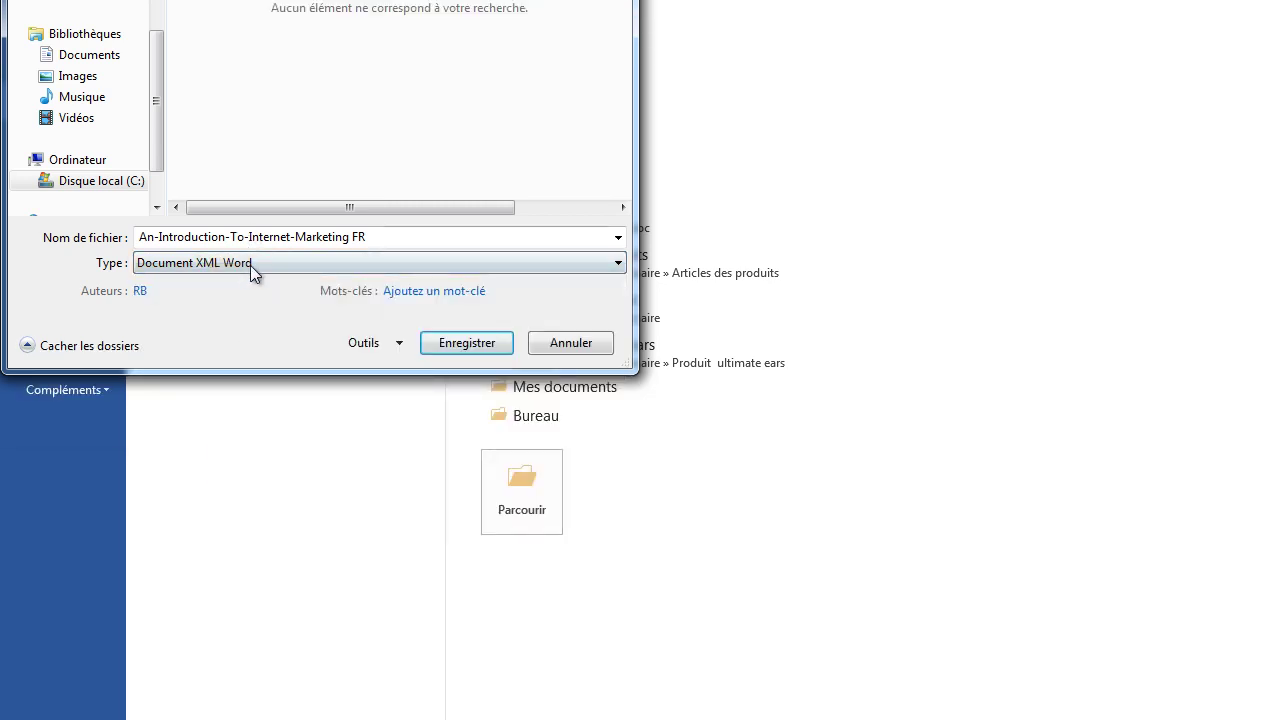
{"action": "left_click", "coordinate": [388, 236]}
{"action": "key", "text": "ctrl+a"}
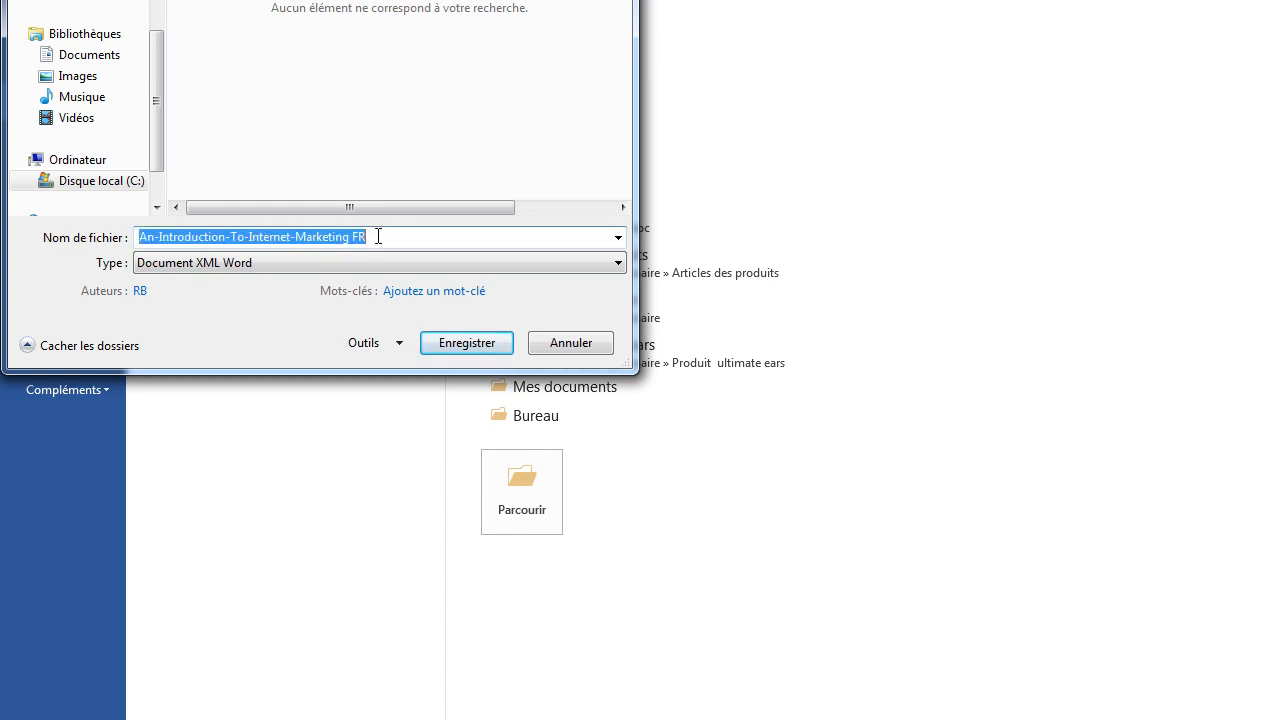
{"action": "type", "text": "marketing internet"}
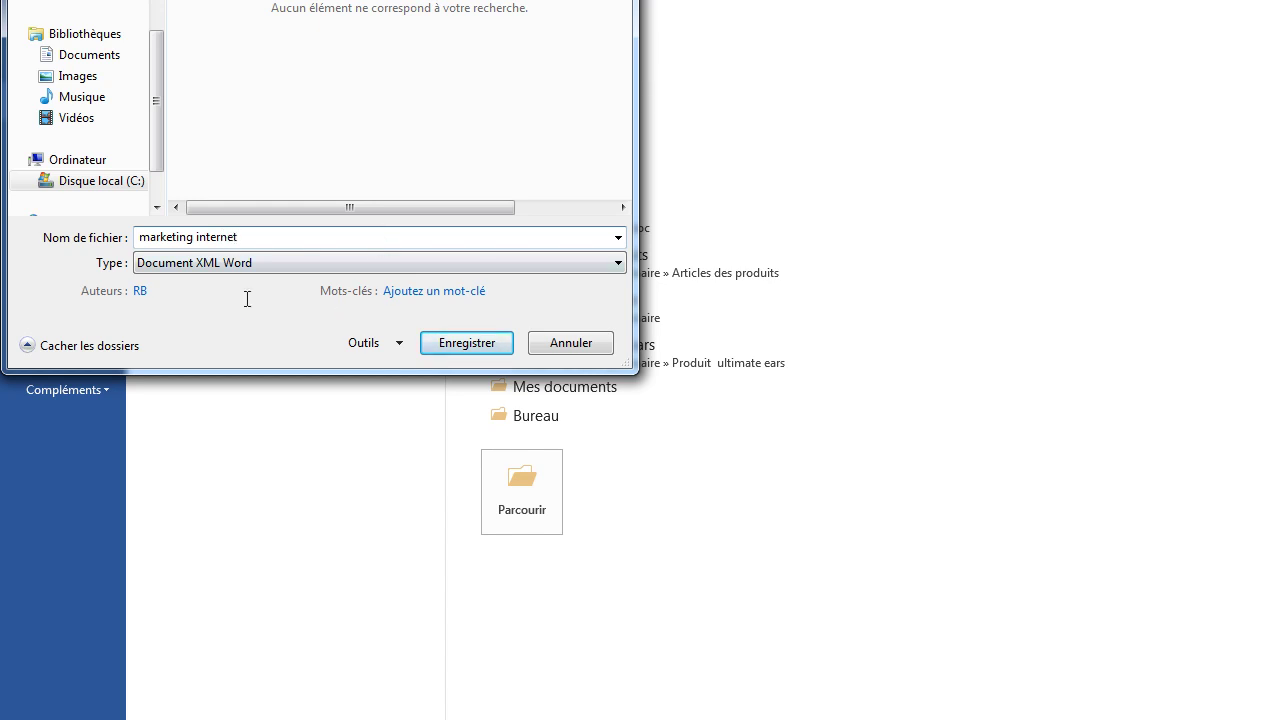
{"action": "left_click", "coordinate": [466, 343]}
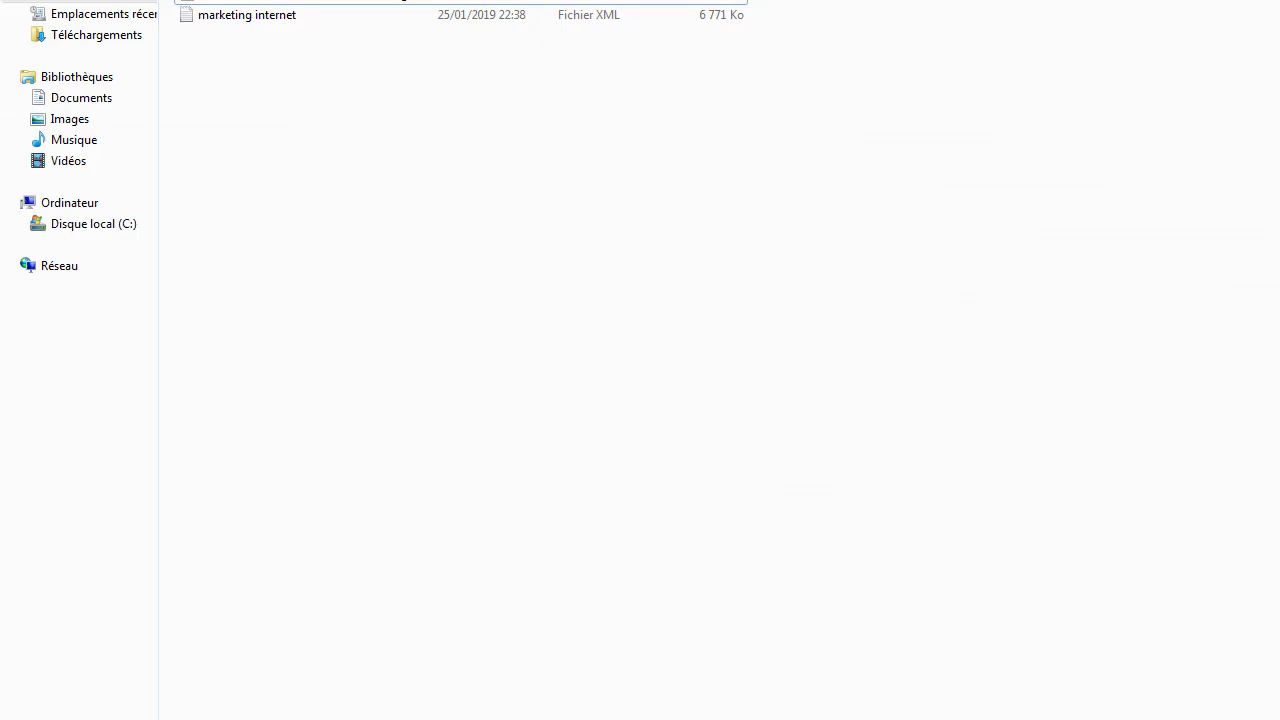
Open the saved "marketing internet" XML file with WordPad.
{"action": "left_click", "coordinate": [254, 20]}
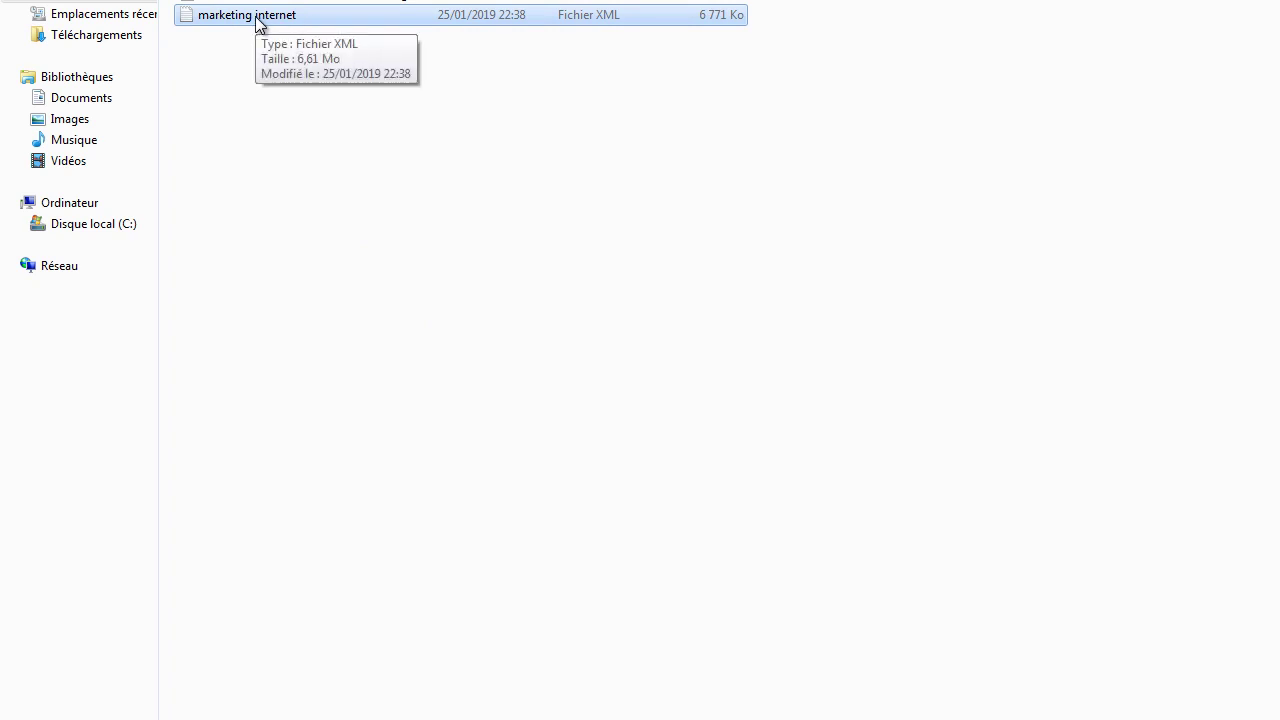
{"action": "right_click", "coordinate": [258, 22]}
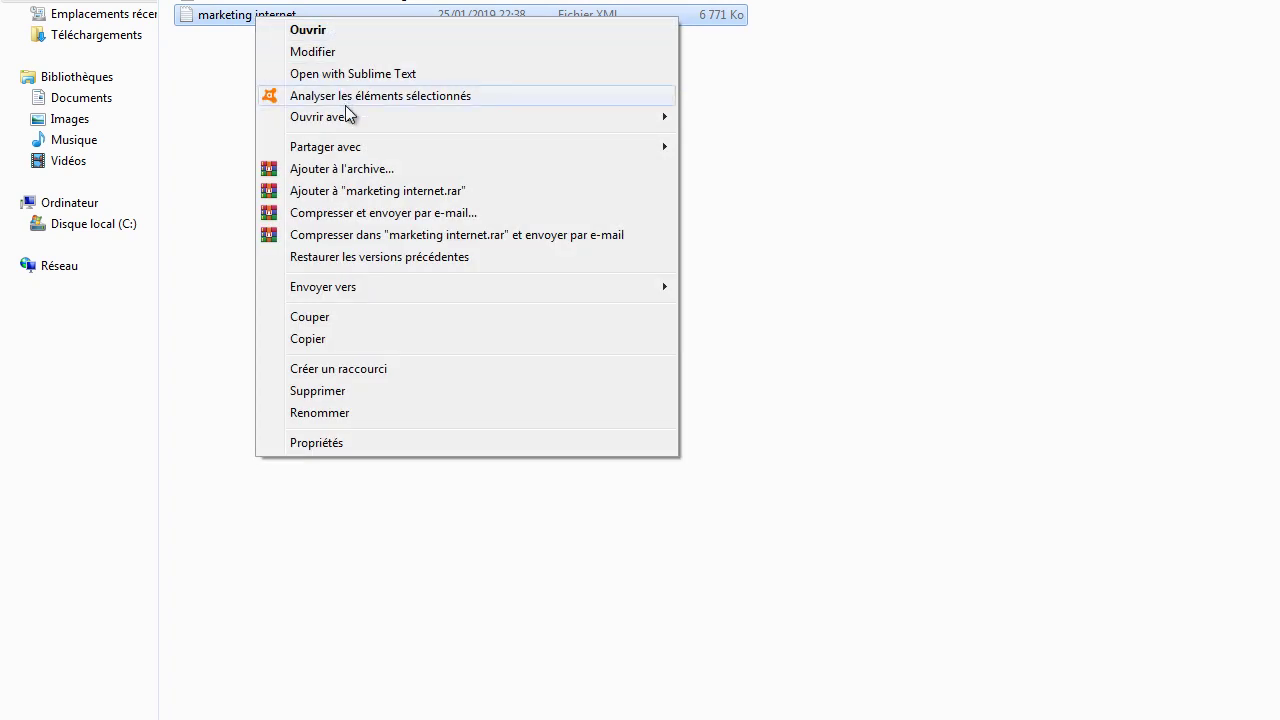
{"action": "mouse_move", "coordinate": [405, 120]}
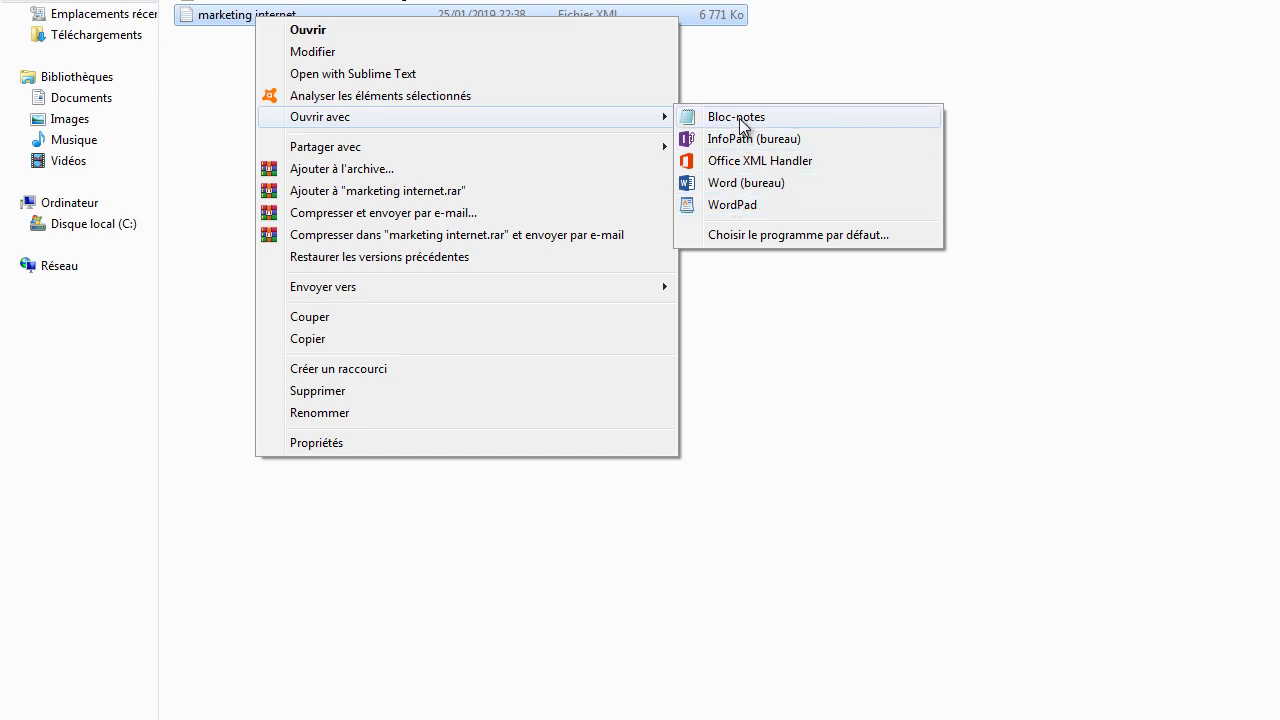
{"action": "left_click", "coordinate": [729, 203]}
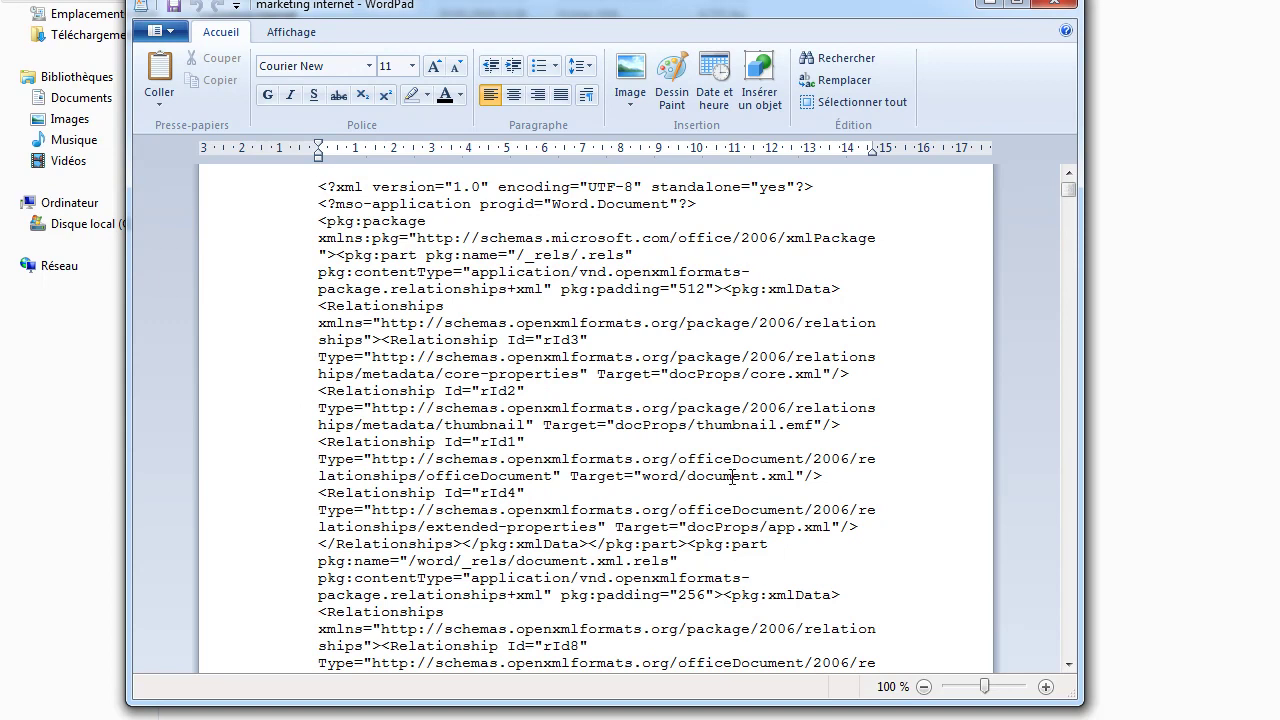
Search the XML code for "protection" and bring the whole documentProtection tag into view.
{"action": "scroll", "coordinate": [733, 478], "scroll_direction": "down", "scroll_amount": 4}
{"action": "scroll", "coordinate": [735, 478], "scroll_direction": "down", "scroll_amount": 9}
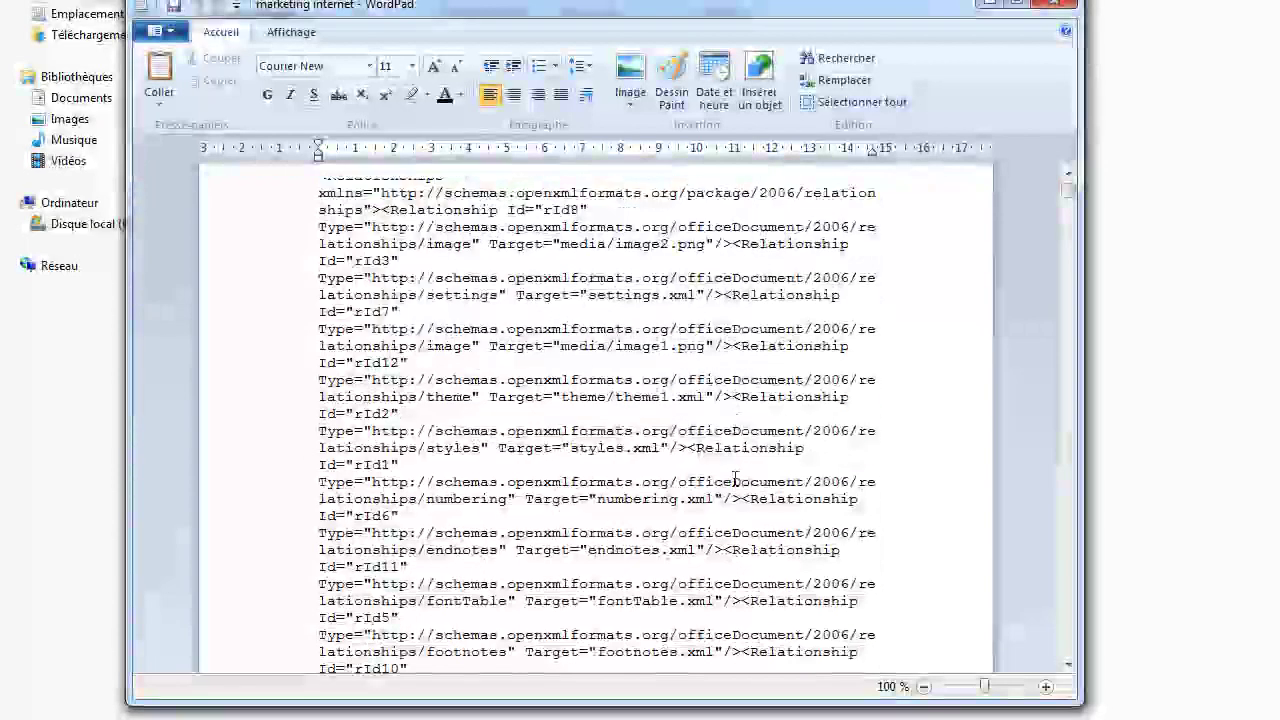
{"action": "scroll", "coordinate": [735, 480], "scroll_direction": "up", "scroll_amount": 12}
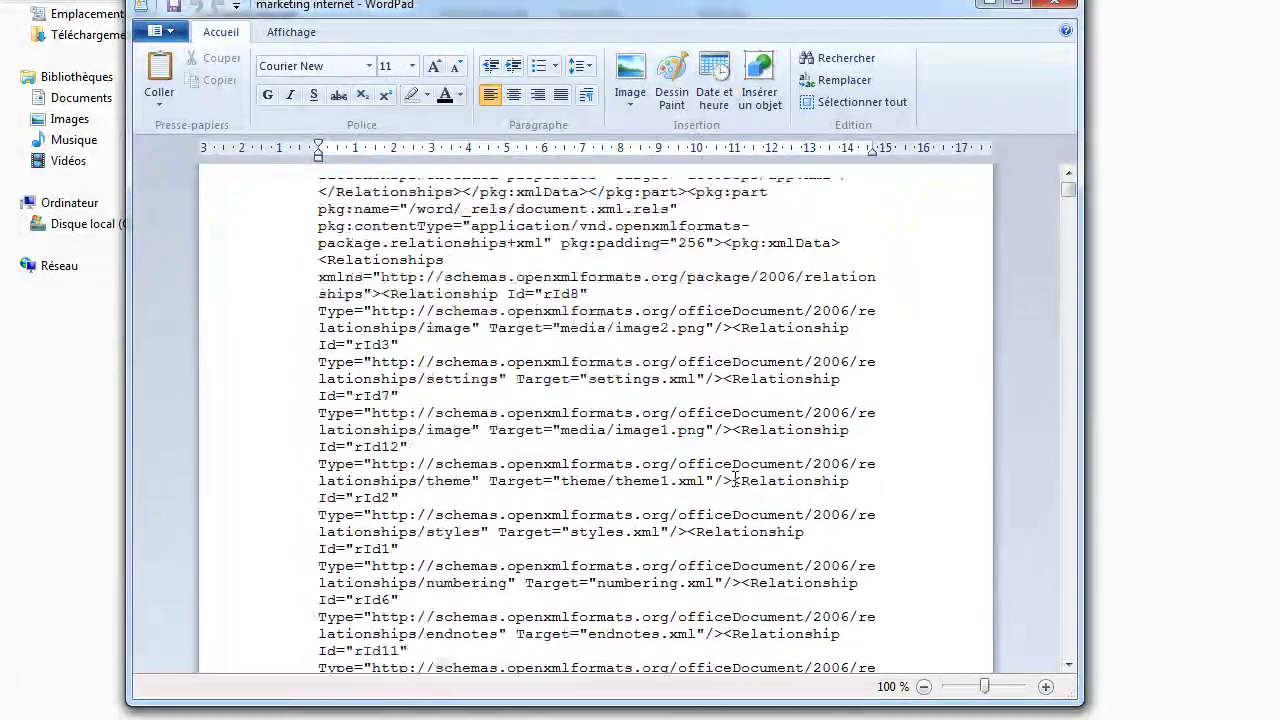
{"action": "scroll", "coordinate": [735, 480], "scroll_direction": "up", "scroll_amount": 1}
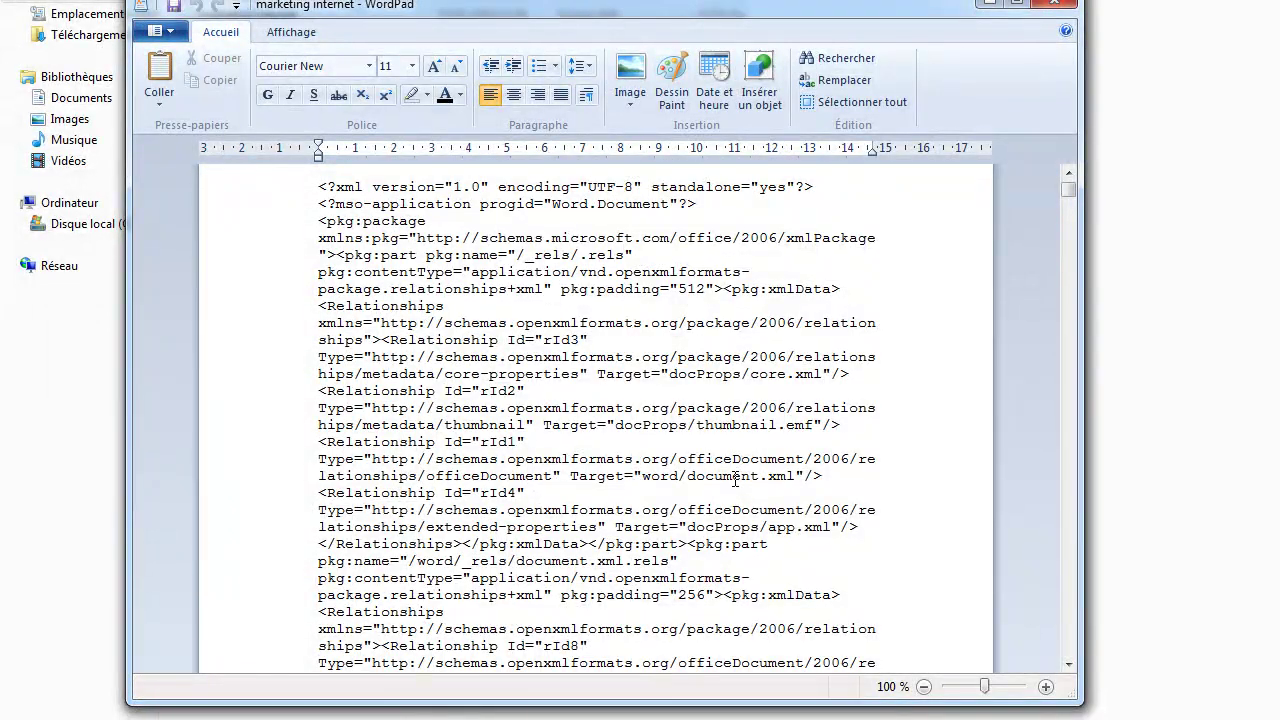
{"action": "key", "text": "ctrl+f"}
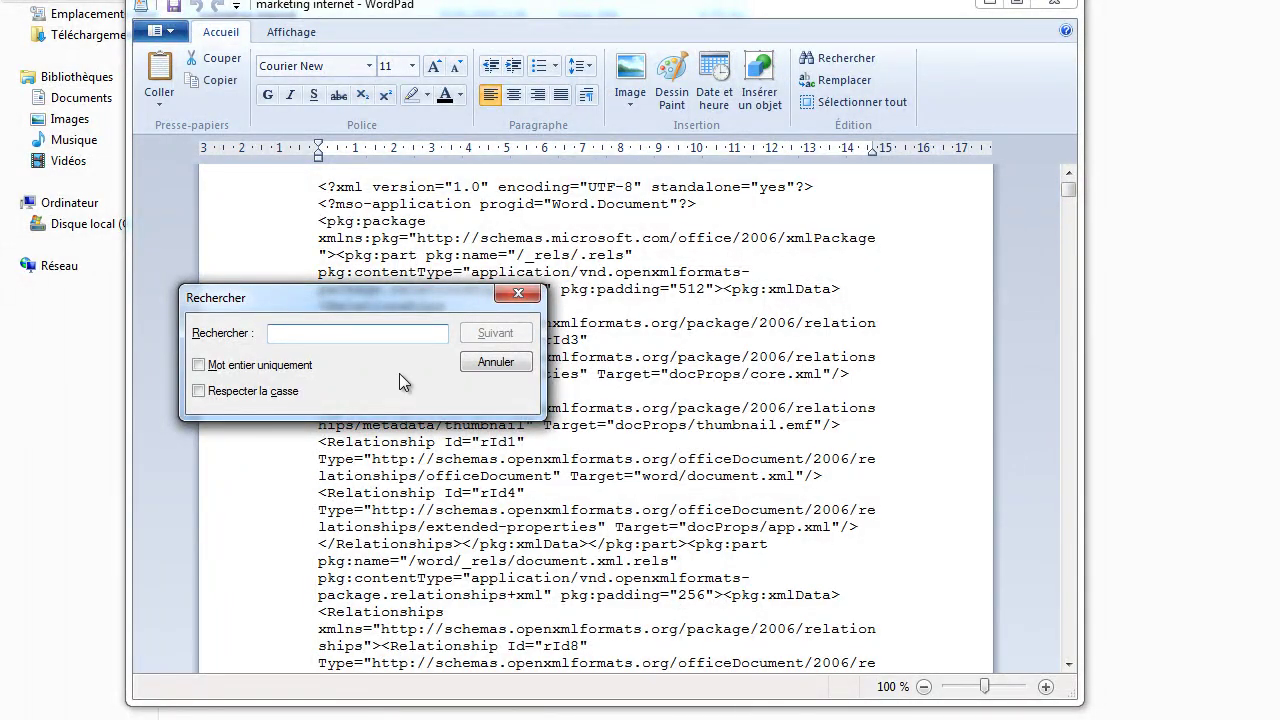
{"action": "type", "text": "prot"}
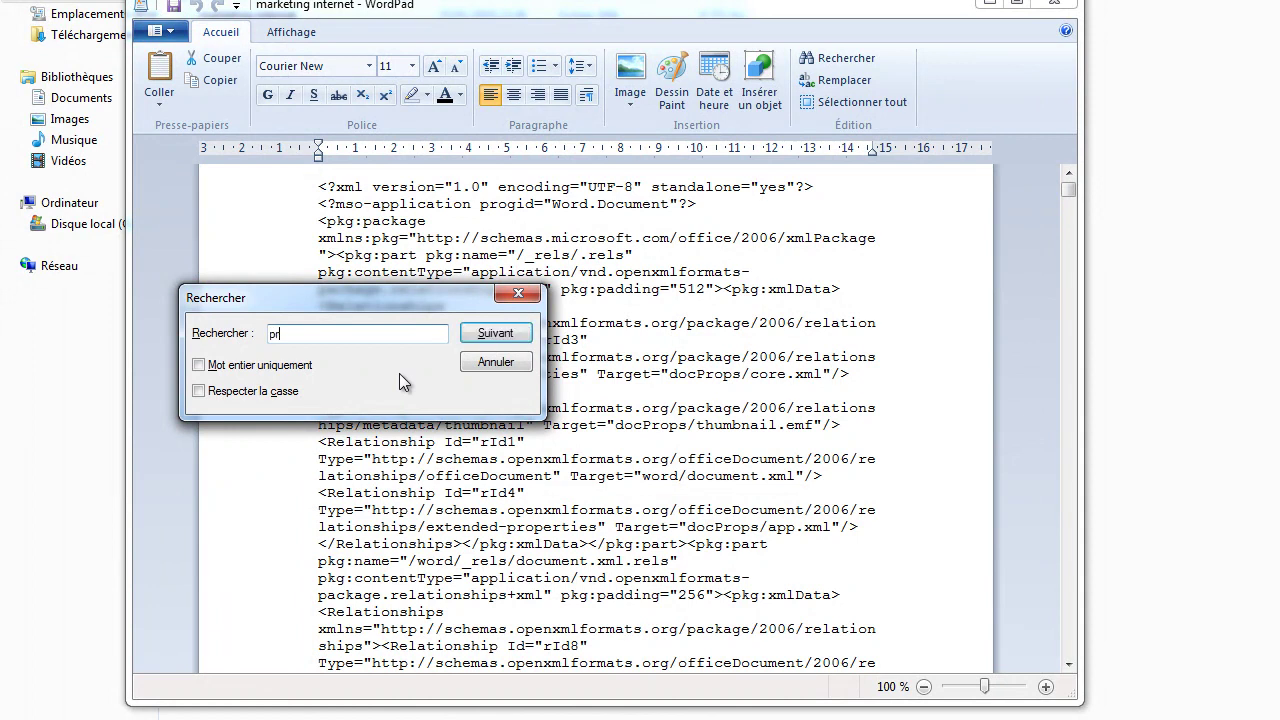
{"action": "type", "text": "ection"}
{"action": "key", "text": "Return"}
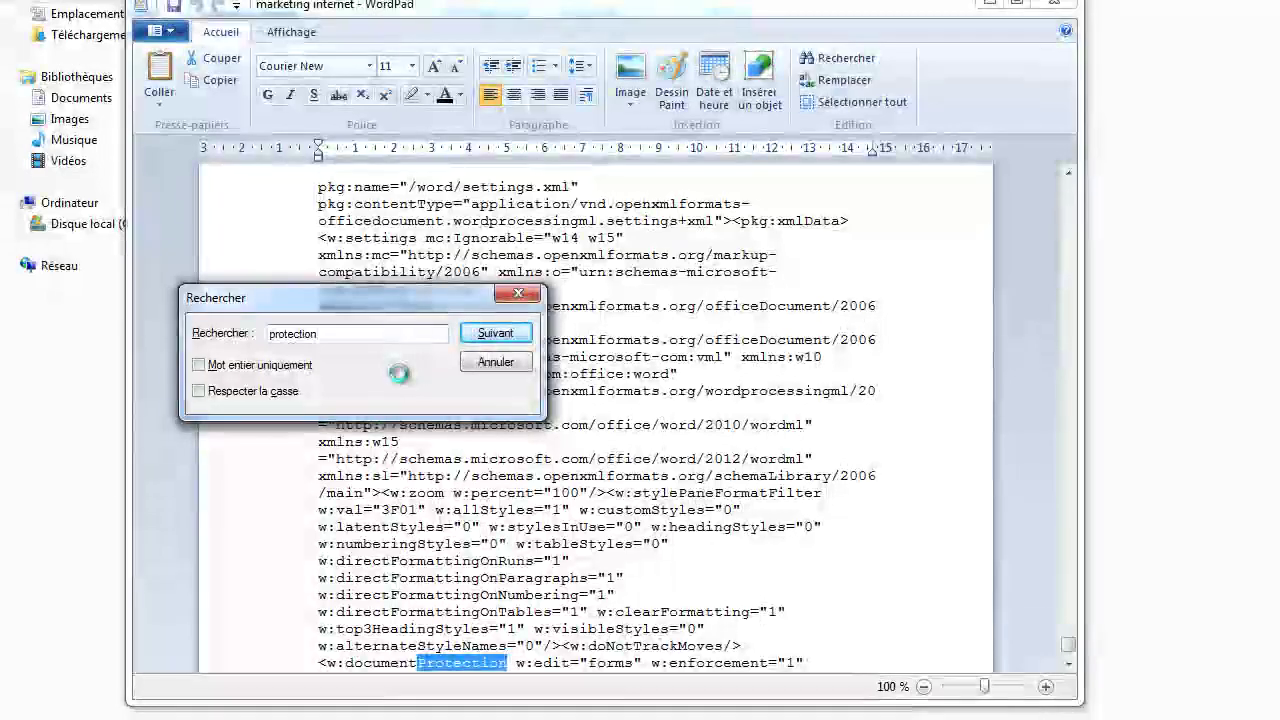
{"action": "left_click", "coordinate": [519, 293]}
{"action": "scroll", "coordinate": [678, 538], "scroll_direction": "down", "scroll_amount": 4}
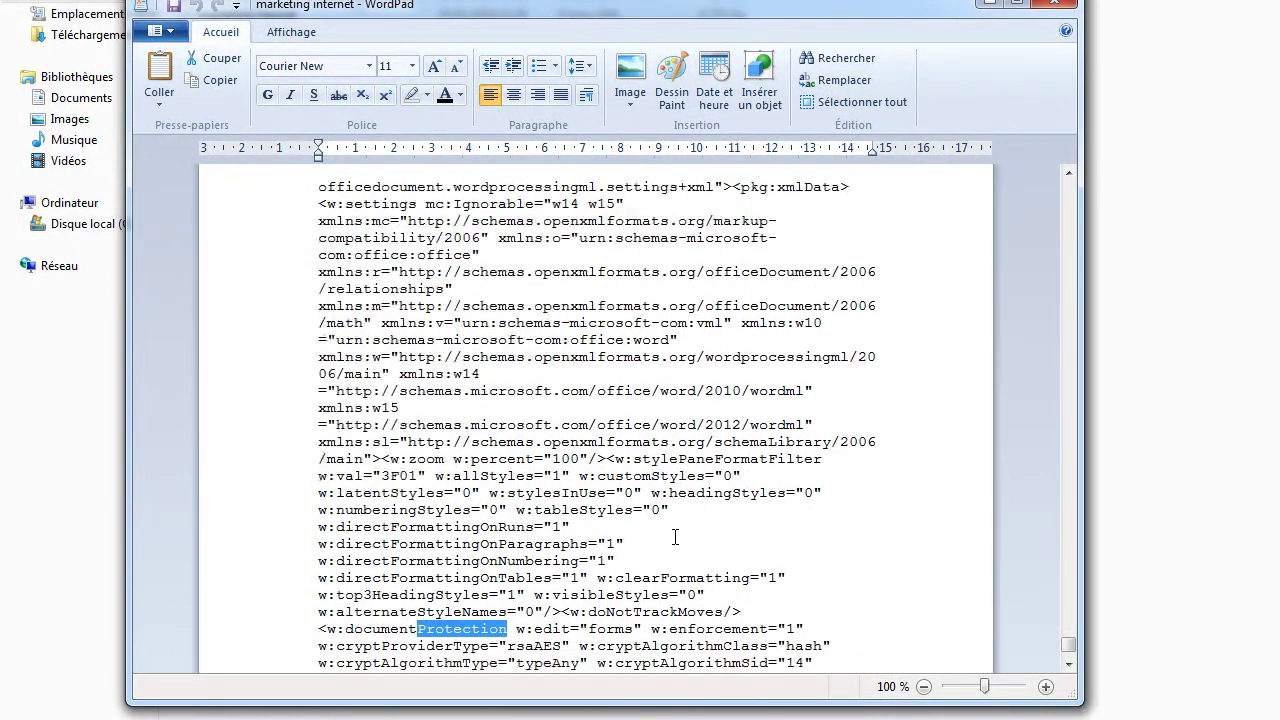
{"action": "scroll", "coordinate": [676, 538], "scroll_direction": "down", "scroll_amount": 2}
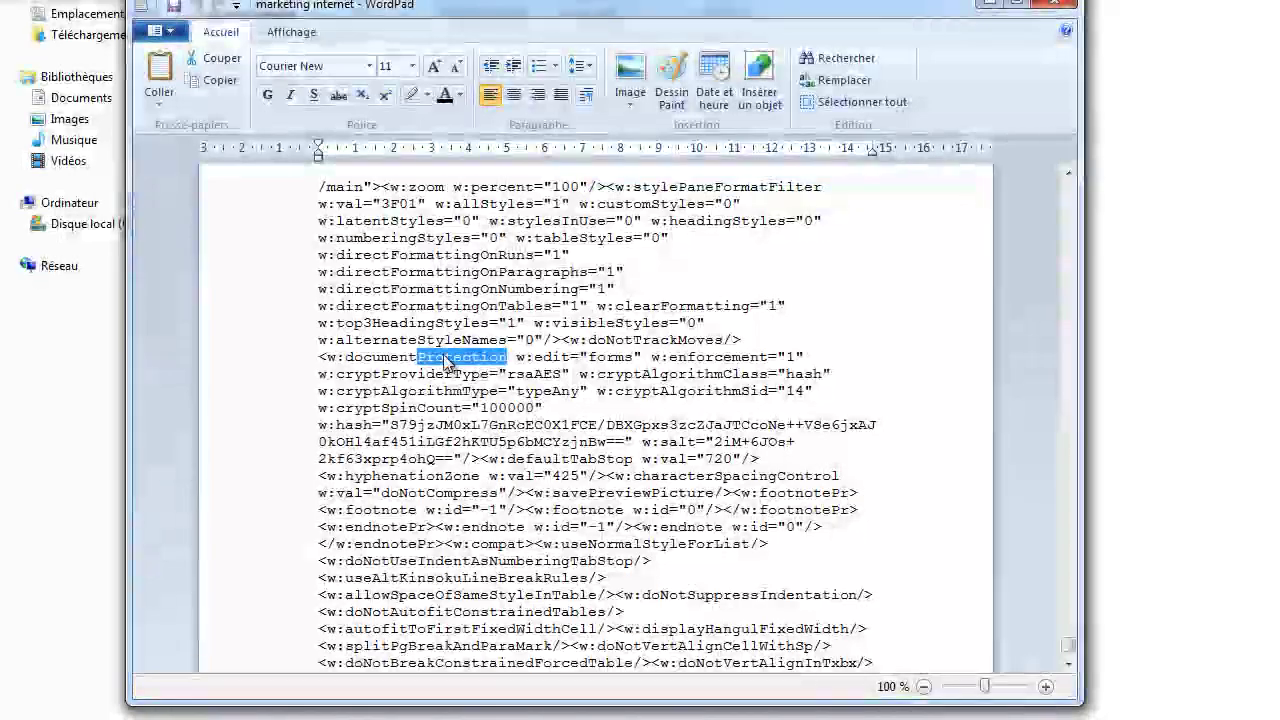
{"action": "left_click", "coordinate": [328, 360]}
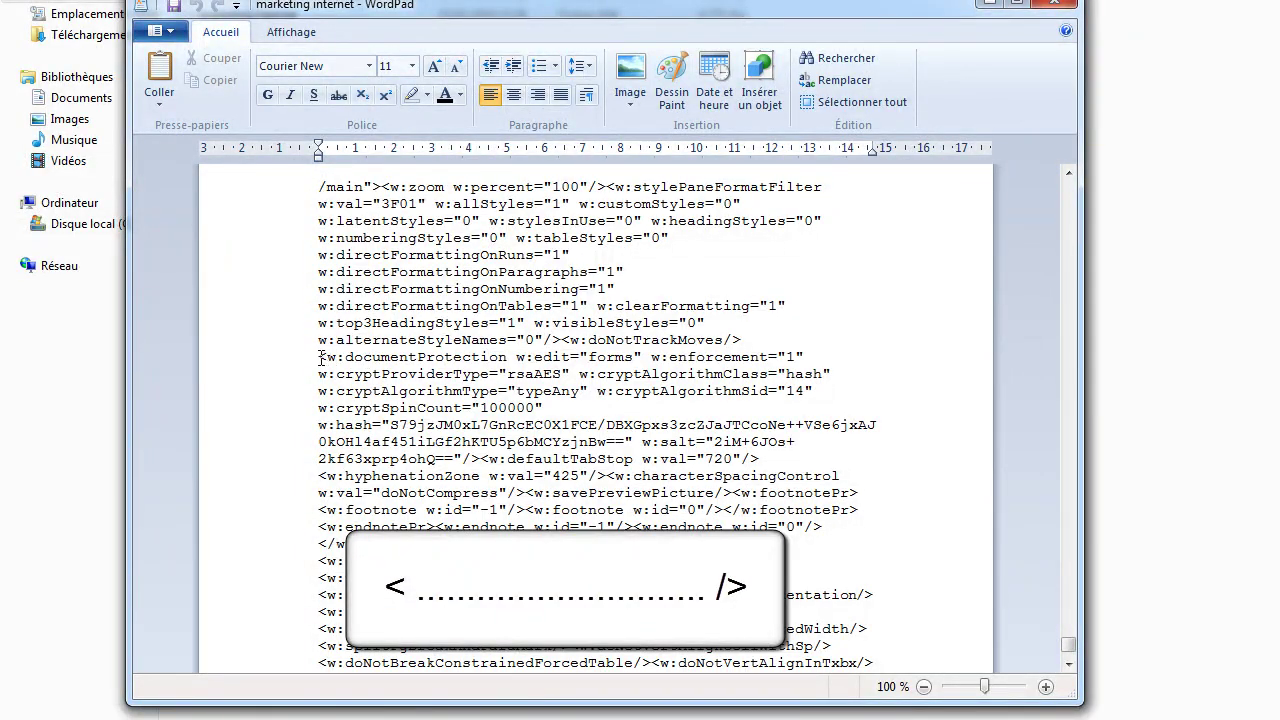
{"action": "left_click_drag", "start_coordinate": [320, 357], "coordinate": [377, 357]}
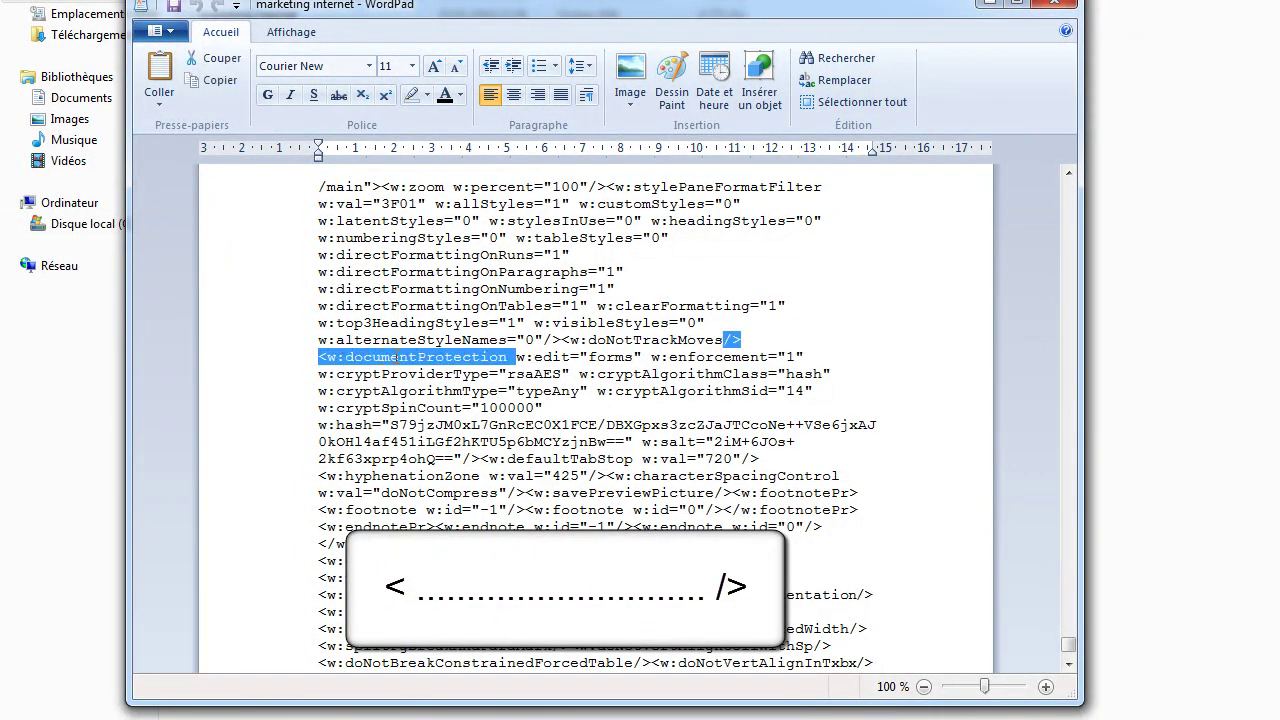
{"action": "mouse_move", "coordinate": [516, 357]}
{"action": "left_mouse_down"}
{"action": "mouse_move", "coordinate": [495, 370]}
{"action": "mouse_move", "coordinate": [503, 358]}
{"action": "left_mouse_up"}
{"action": "left_click", "coordinate": [450, 357]}
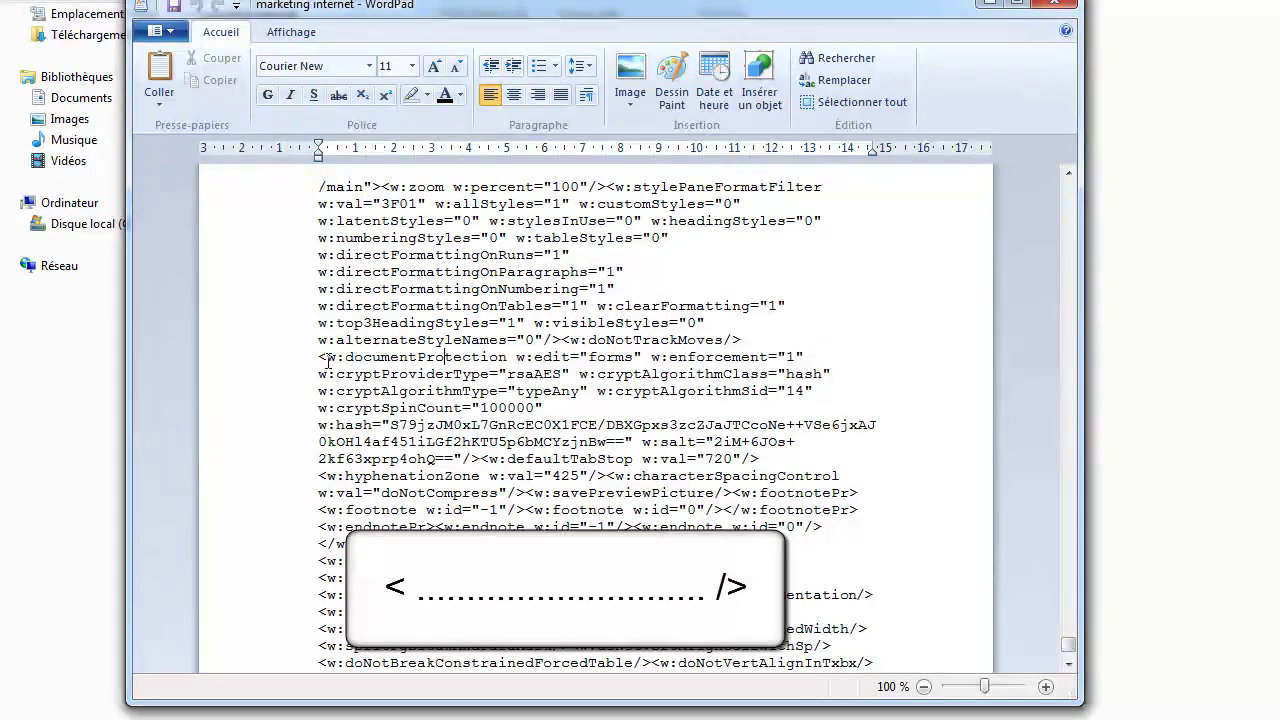
Delete the whole w:documentProtection tag, from its opening "<" through its closing "/>", from the XML code.
{"action": "left_click_drag", "start_coordinate": [327, 358], "coordinate": [385, 375]}
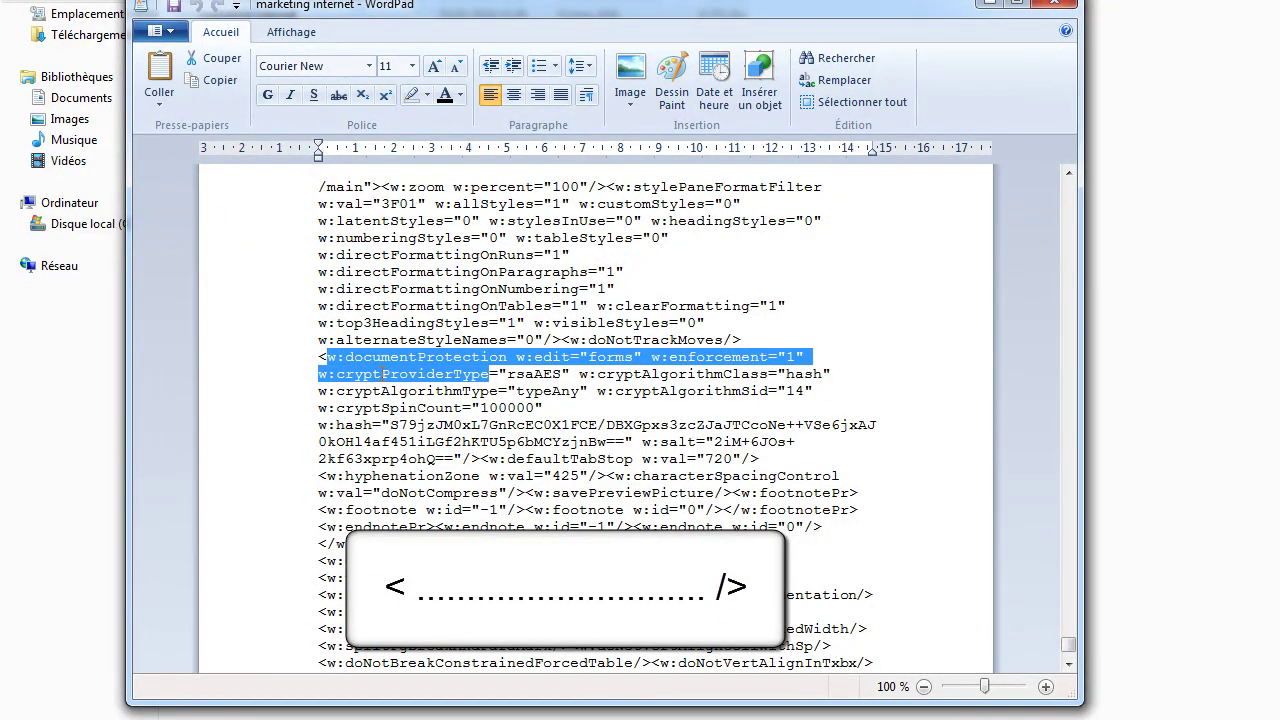
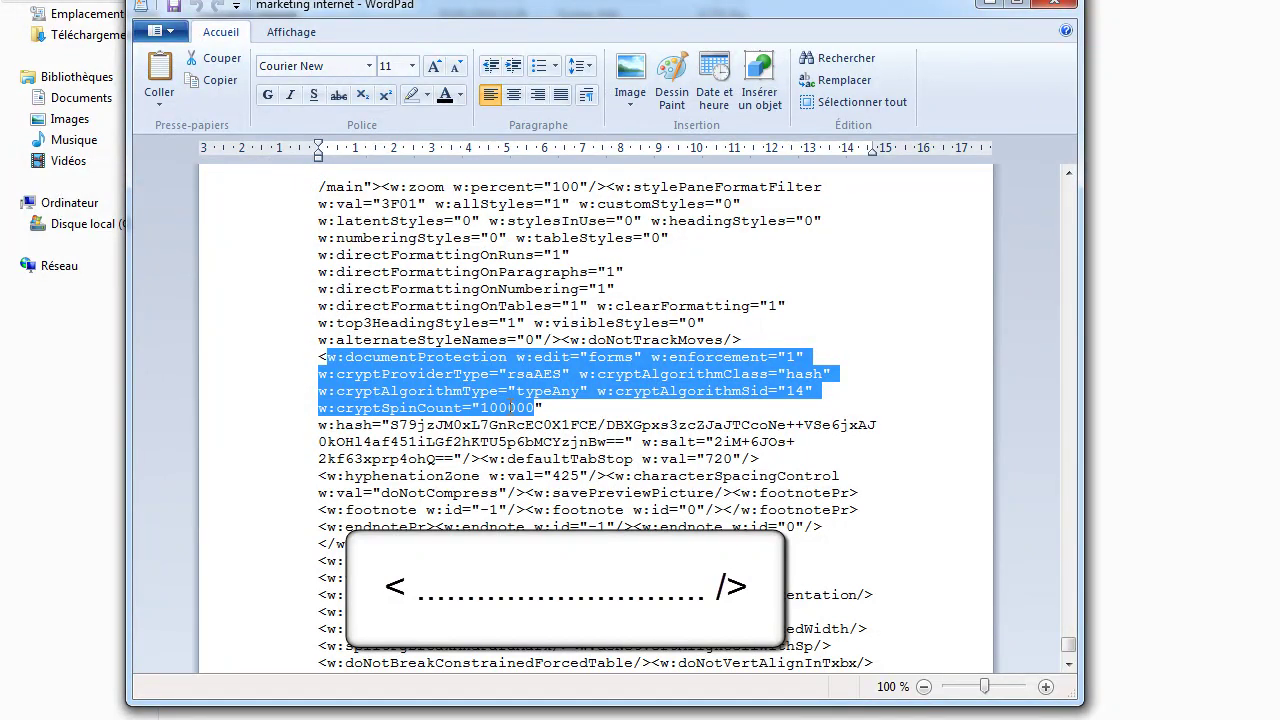
{"action": "left_click_drag", "start_coordinate": [513, 410], "coordinate": [516, 425]}
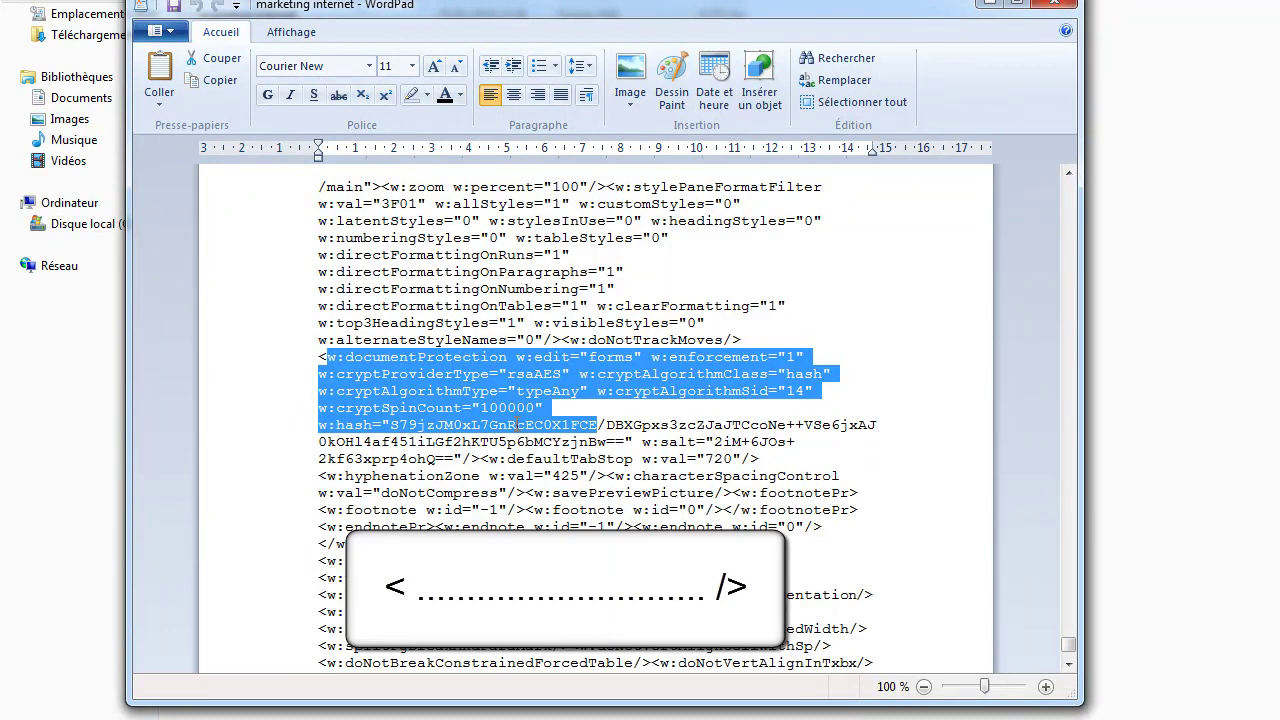
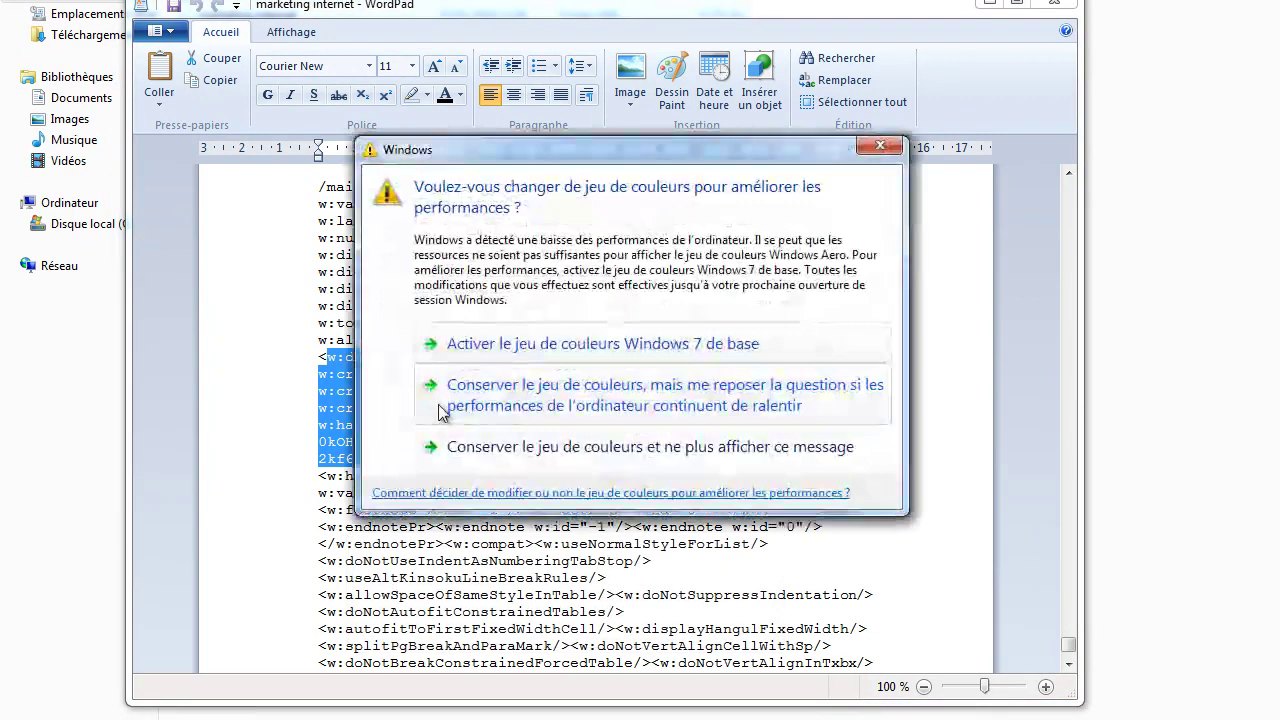
{"action": "left_click", "coordinate": [880, 147]}
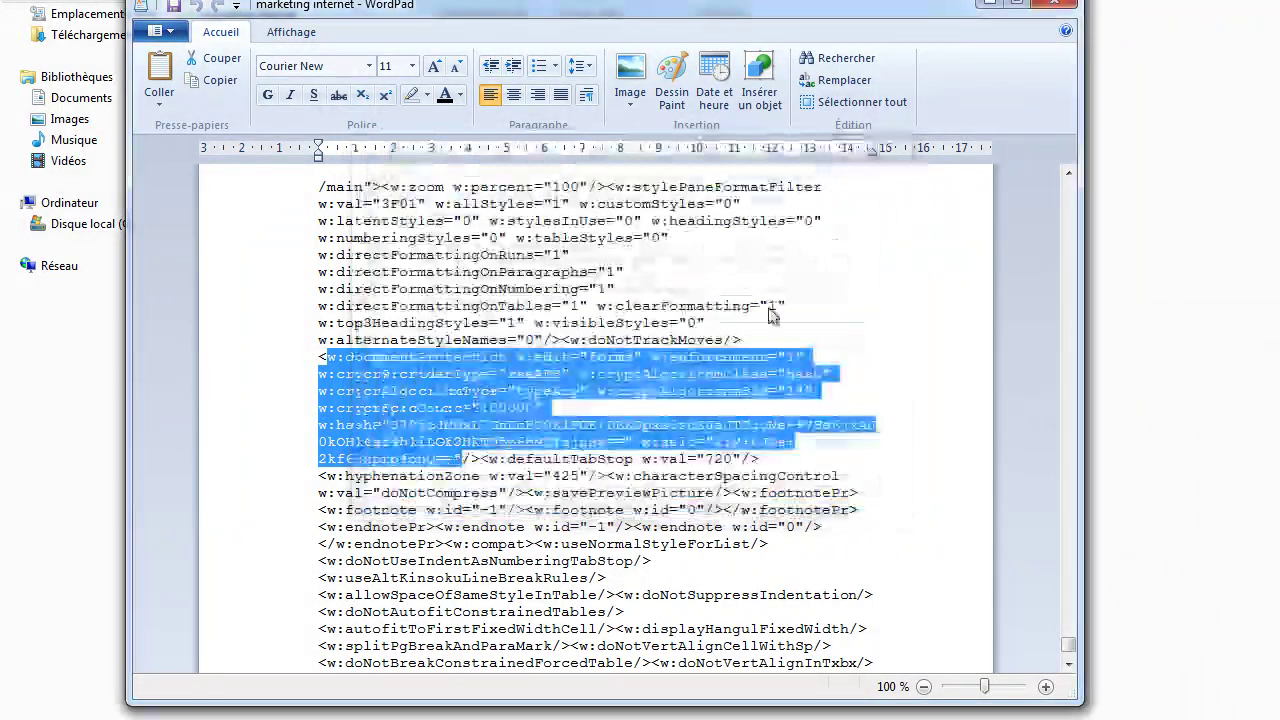
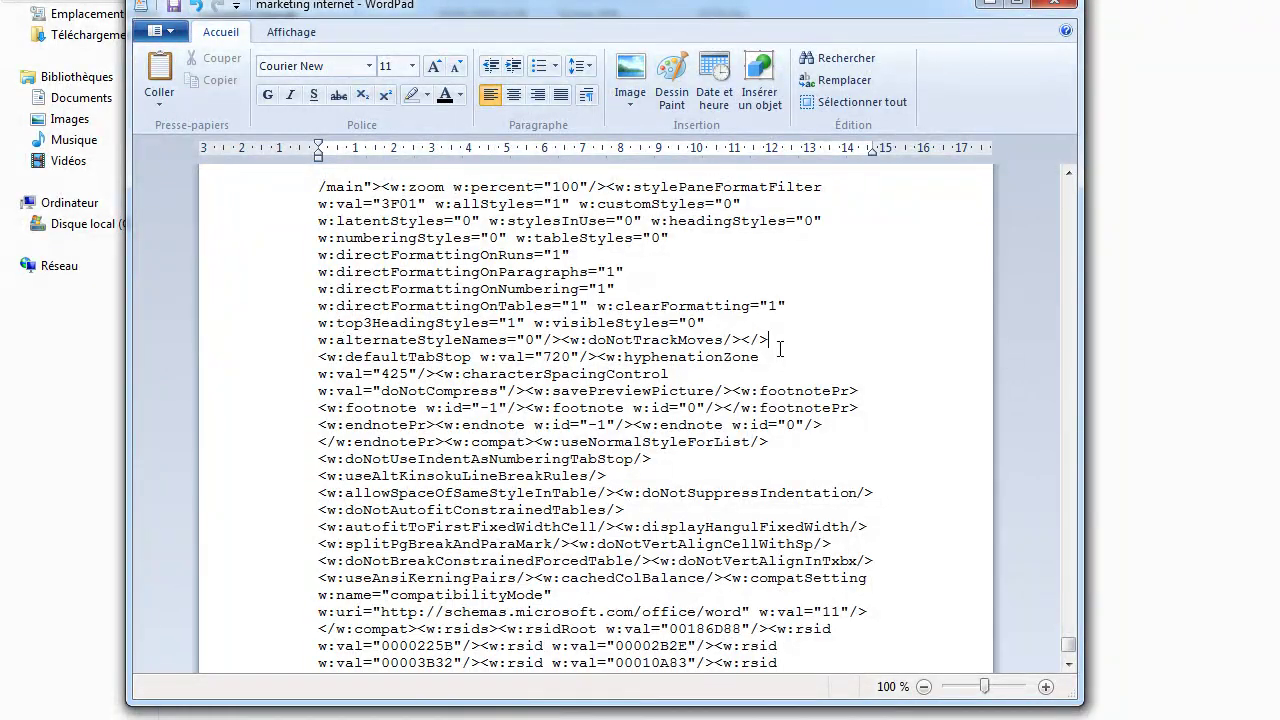
{"action": "key", "text": "BackSpace"}
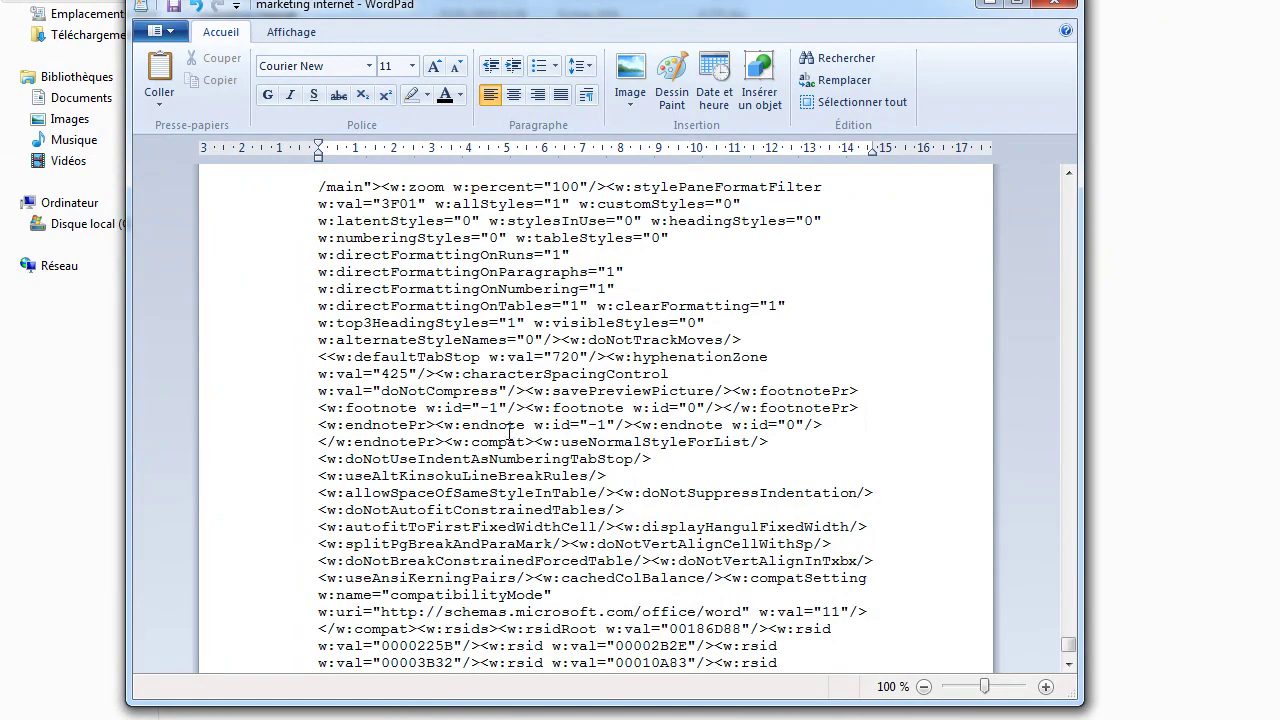
{"action": "key", "text": "BackSpace"}
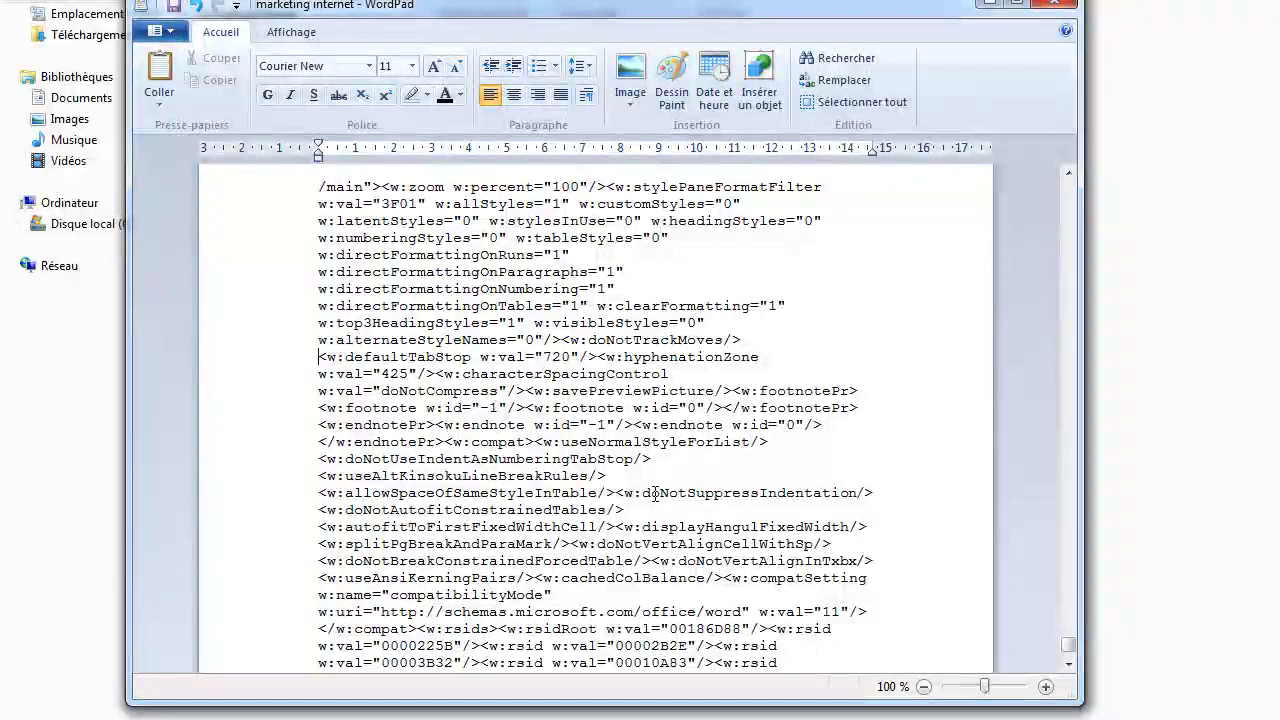
Save the edited "marketing internet" XML file and close it.
{"action": "left_click", "coordinate": [172, 7]}
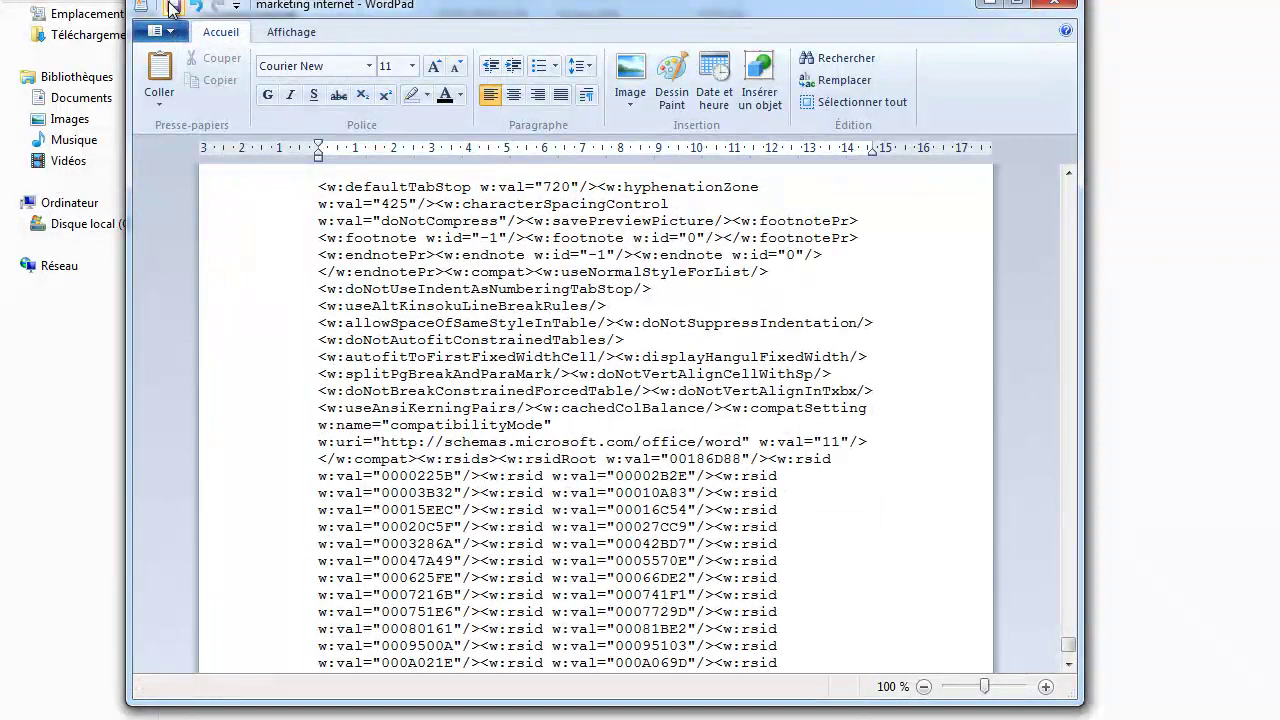
{"action": "left_click", "coordinate": [172, 7]}
{"action": "left_click", "coordinate": [1056, 8]}
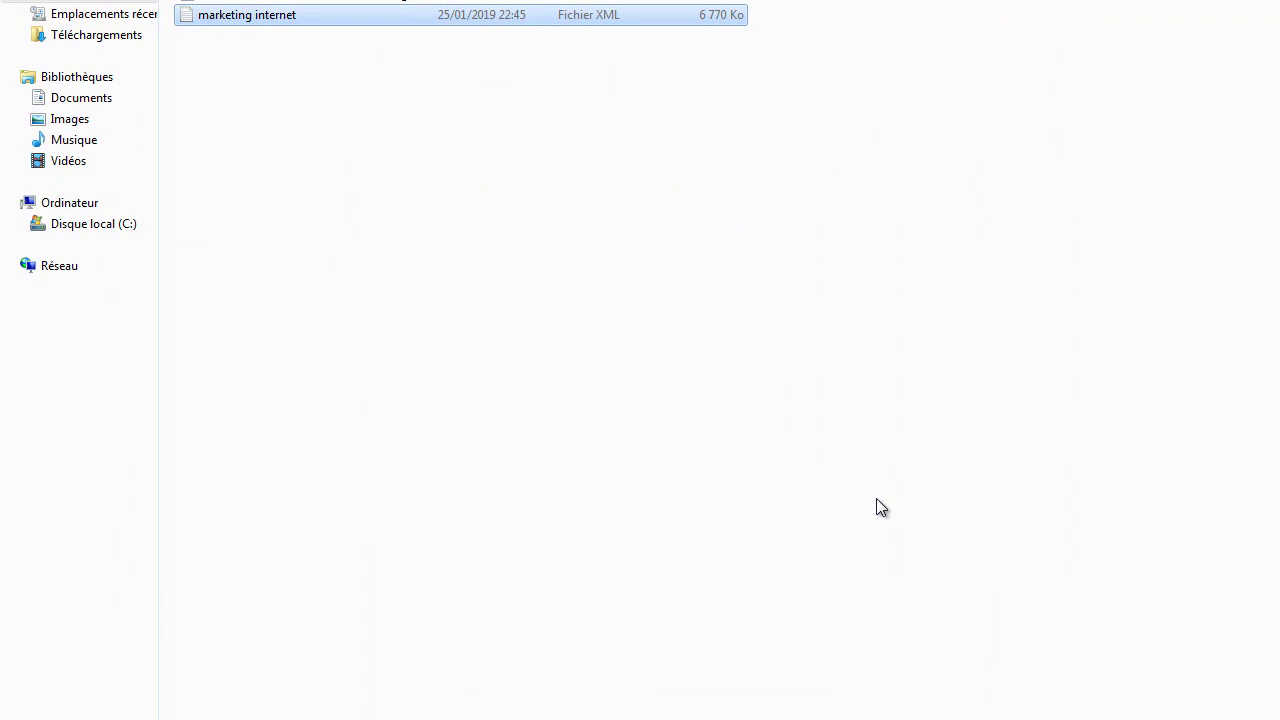
Open the edited "marketing internet" XML file with Word instead of WordPad.
{"action": "double_click", "coordinate": [233, 20]}
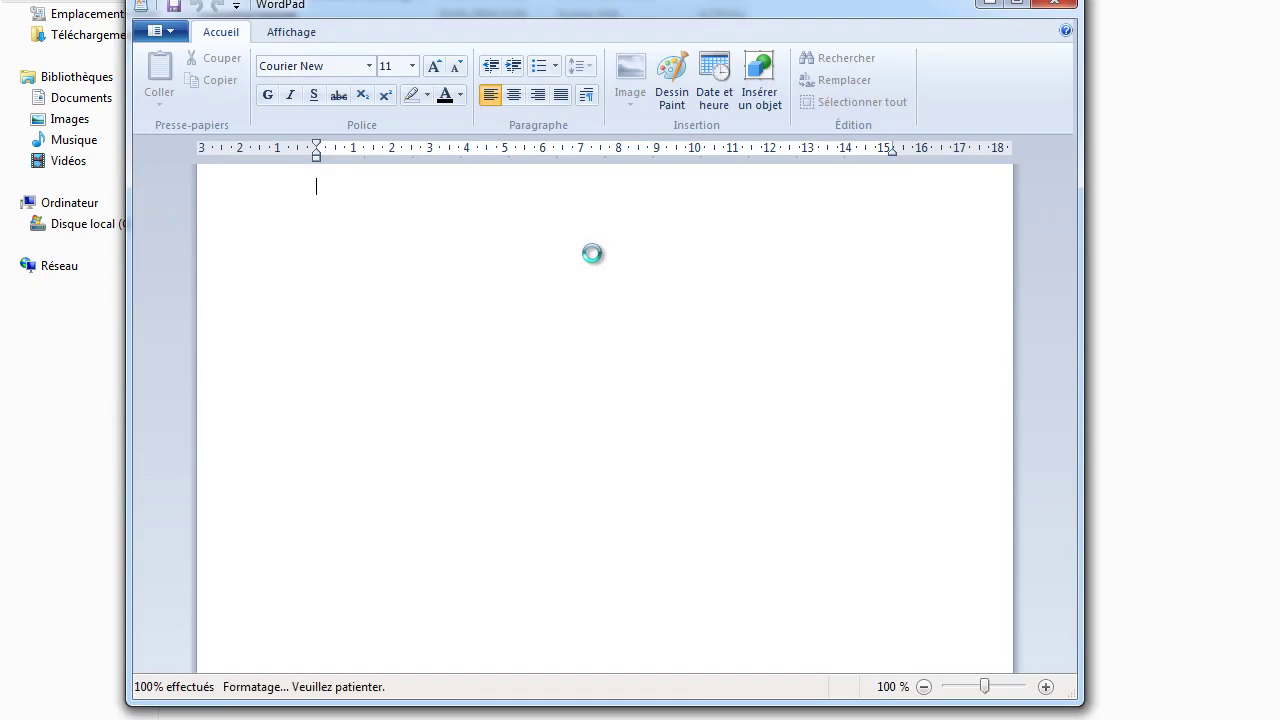
{"action": "left_click", "coordinate": [1045, 8]}
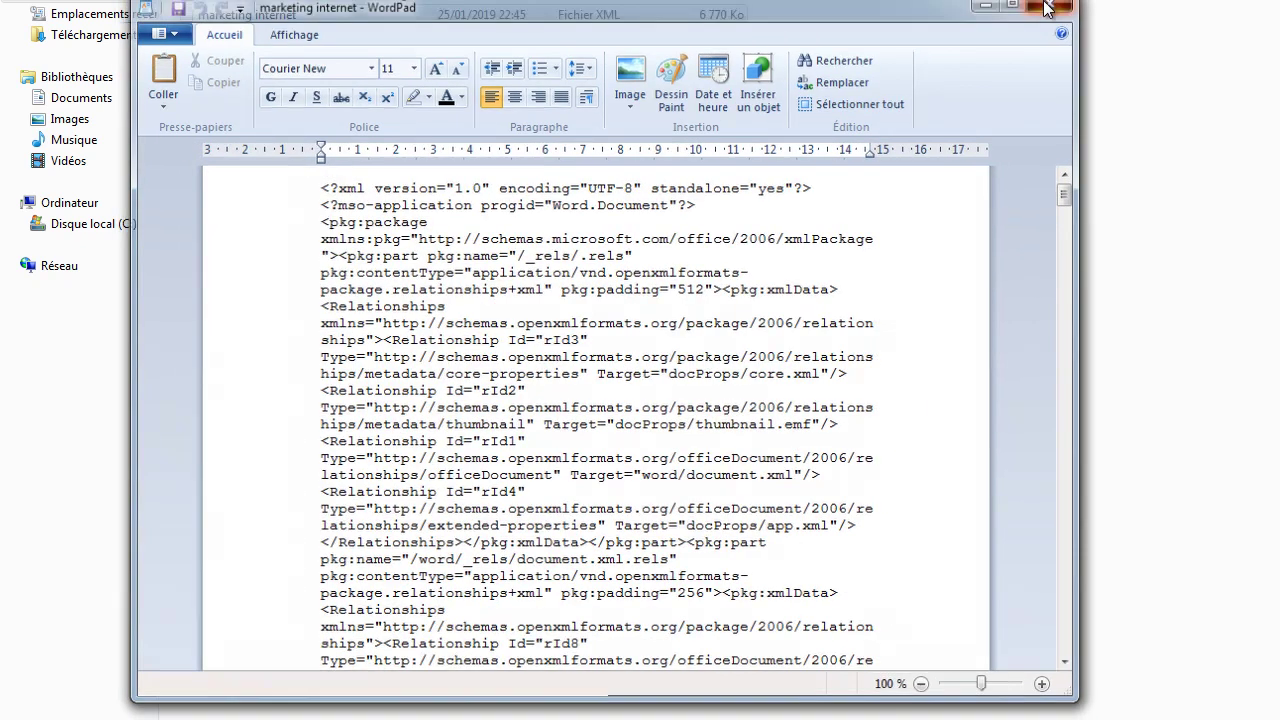
{"action": "right_click", "coordinate": [212, 17]}
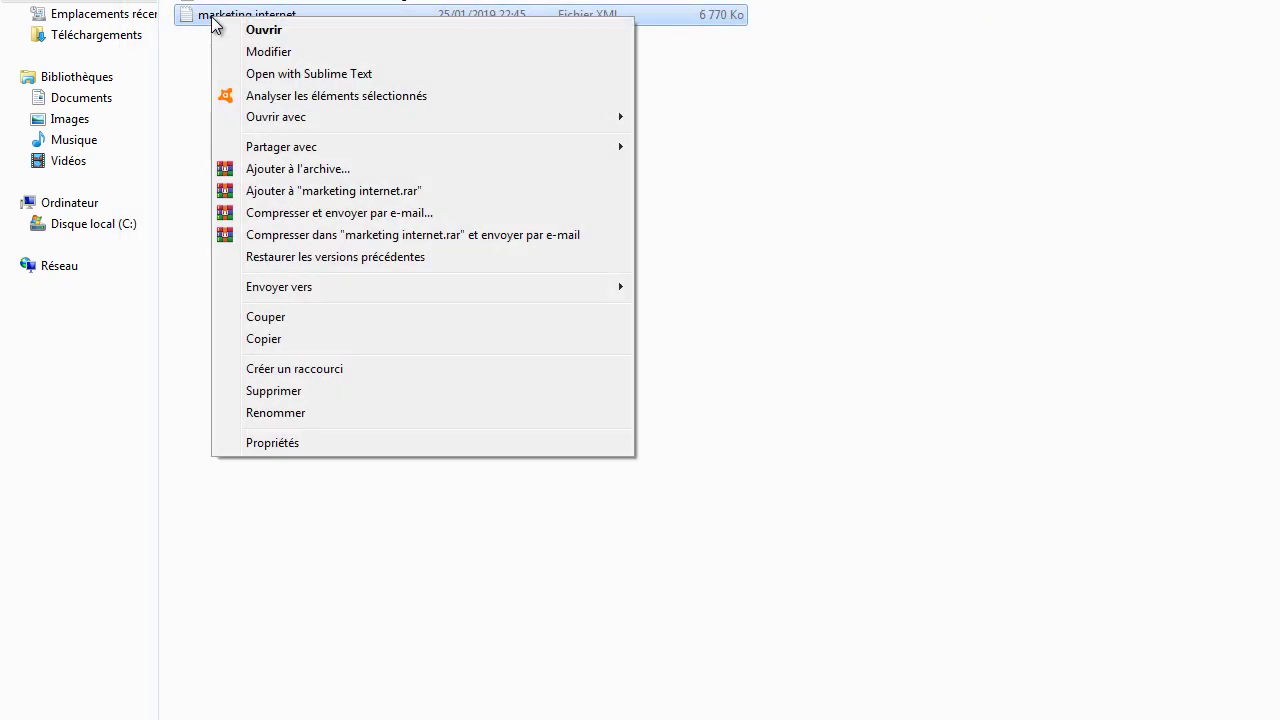
{"action": "mouse_move", "coordinate": [336, 119]}
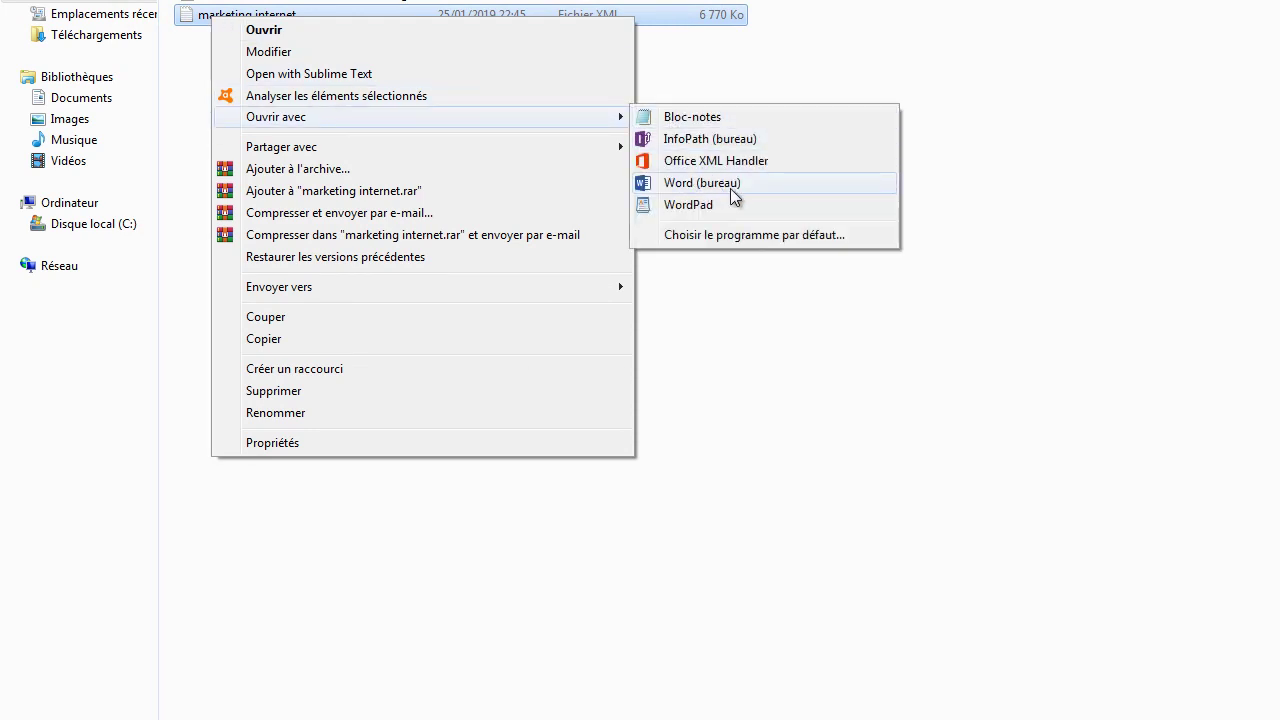
{"action": "left_click", "coordinate": [702, 183]}
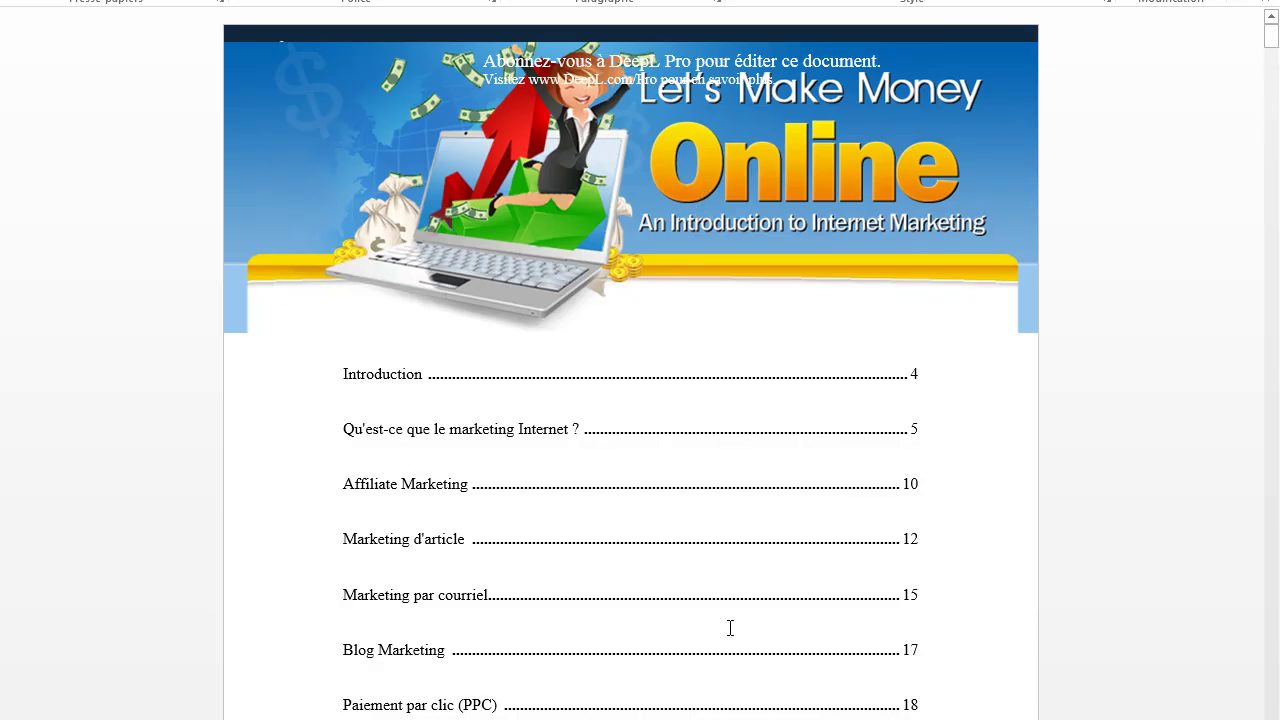
Test editing by deleting the word "compliquées" in the Introduction's second long paragraph, and undo the deletion.
{"action": "scroll", "coordinate": [732, 603], "scroll_direction": "down", "scroll_amount": 3}
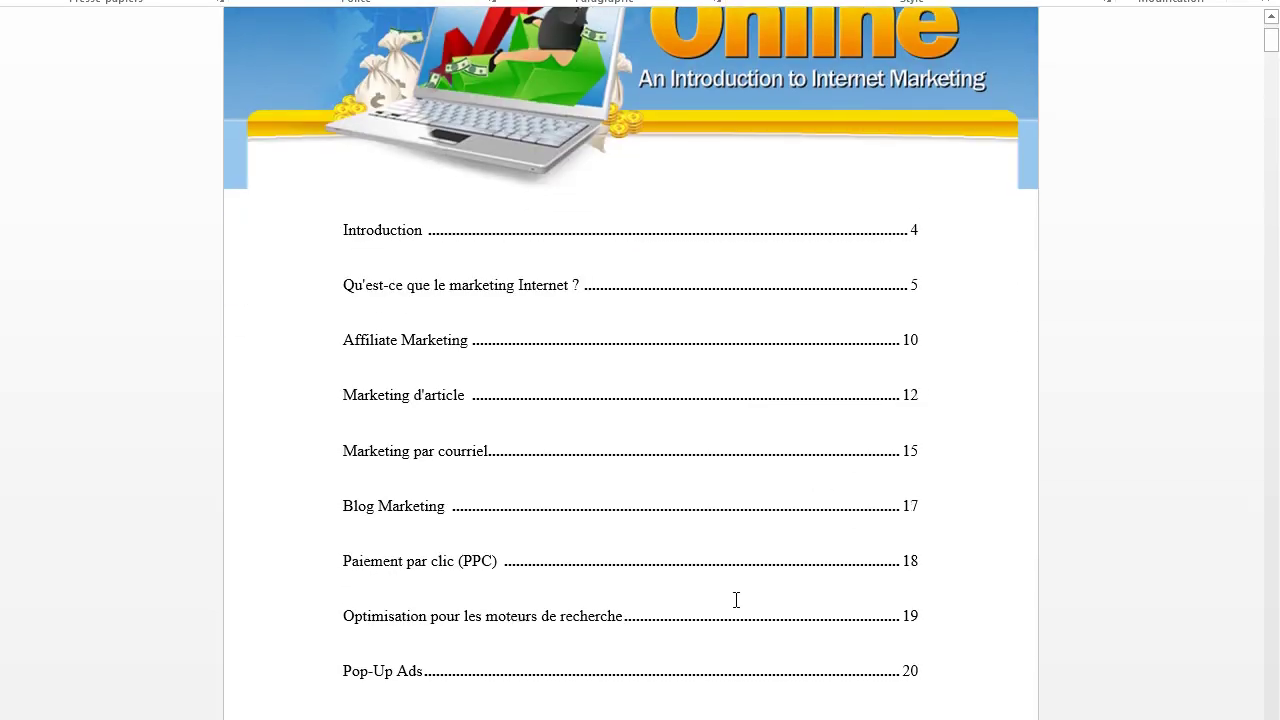
{"action": "scroll", "coordinate": [736, 600], "scroll_direction": "down", "scroll_amount": 14}
{"action": "scroll", "coordinate": [713, 603], "scroll_direction": "down", "scroll_amount": 6}
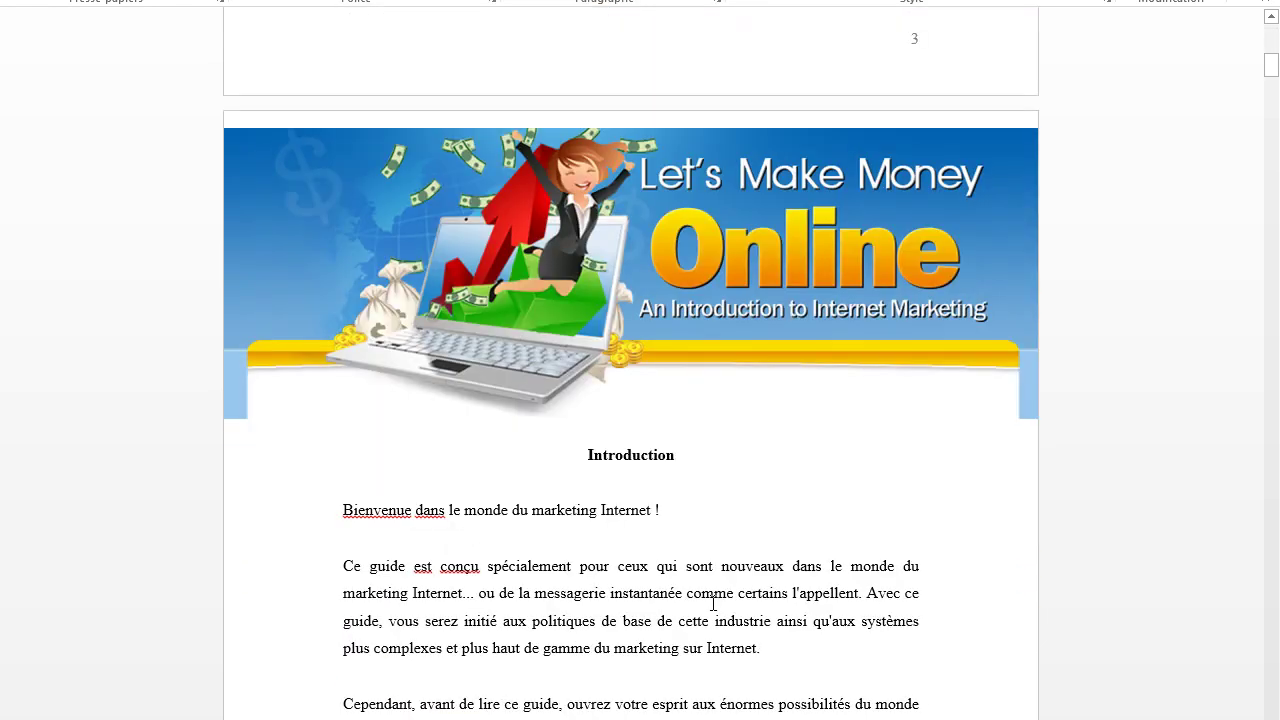
{"action": "left_click", "coordinate": [844, 561]}
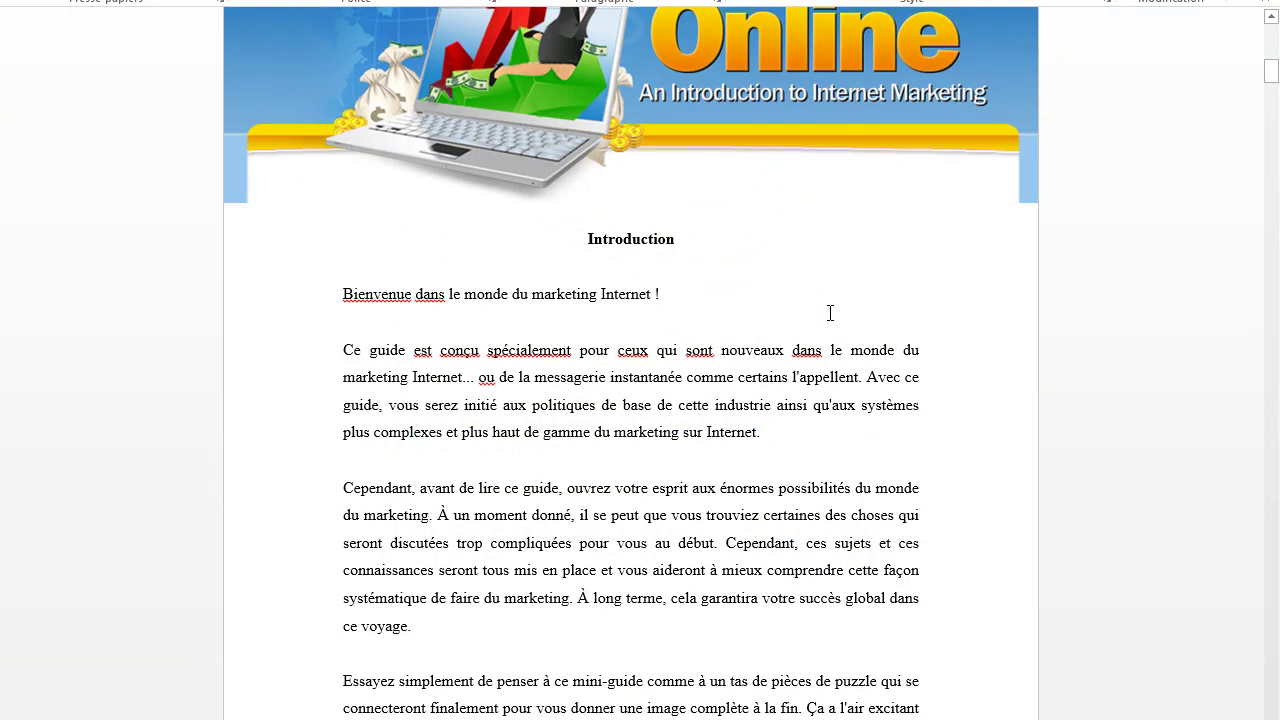
{"action": "scroll", "coordinate": [830, 313], "scroll_direction": "down", "scroll_amount": 2}
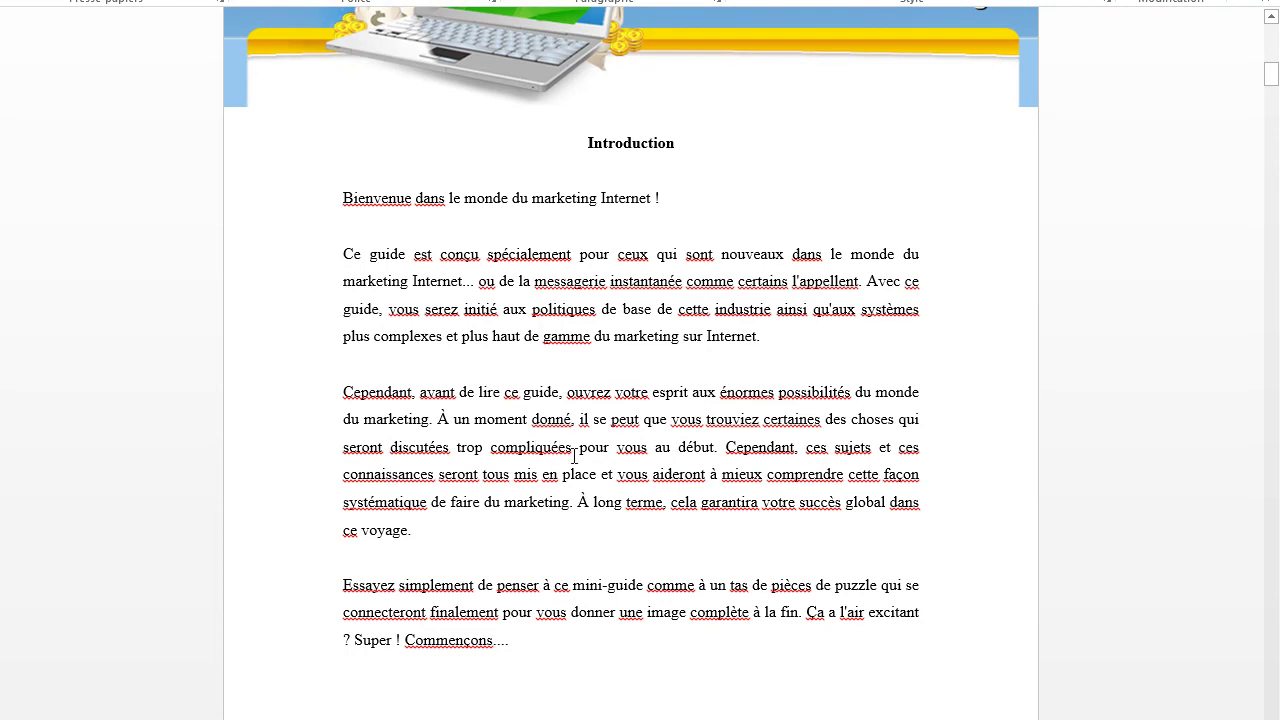
{"action": "left_click_drag", "start_coordinate": [548, 452], "coordinate": [490, 452]}
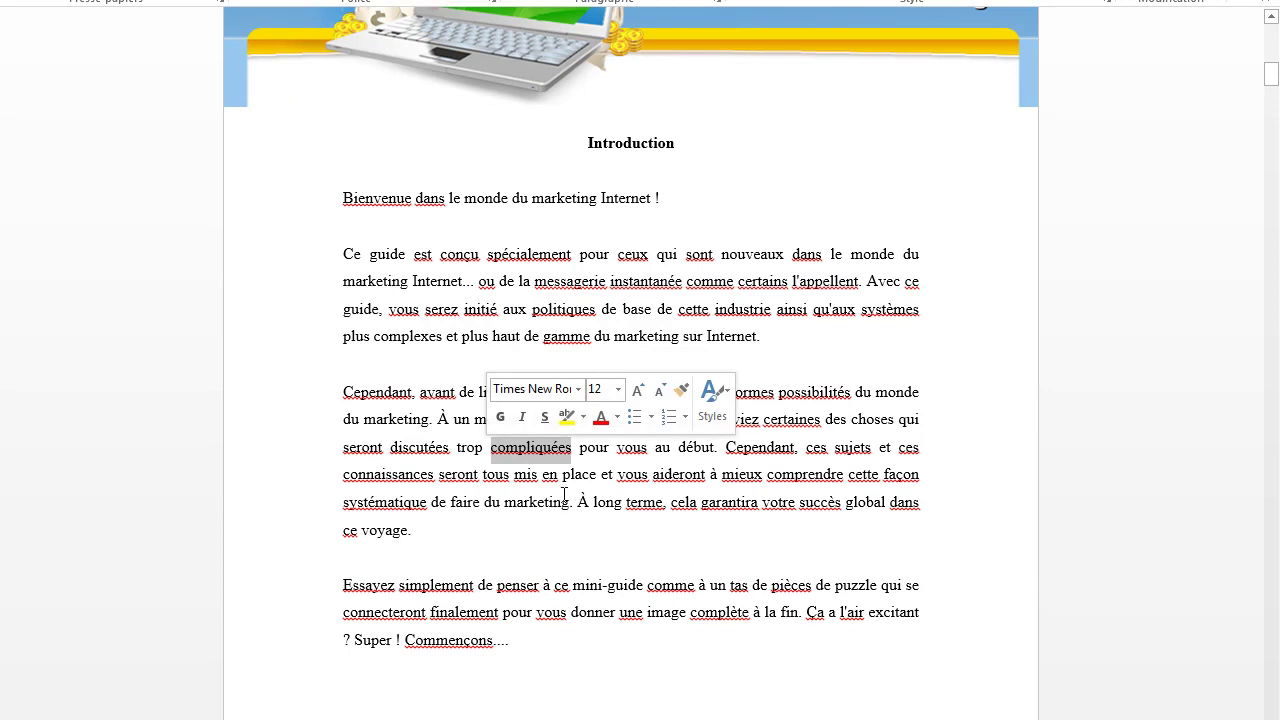
{"action": "key", "text": "Delete"}
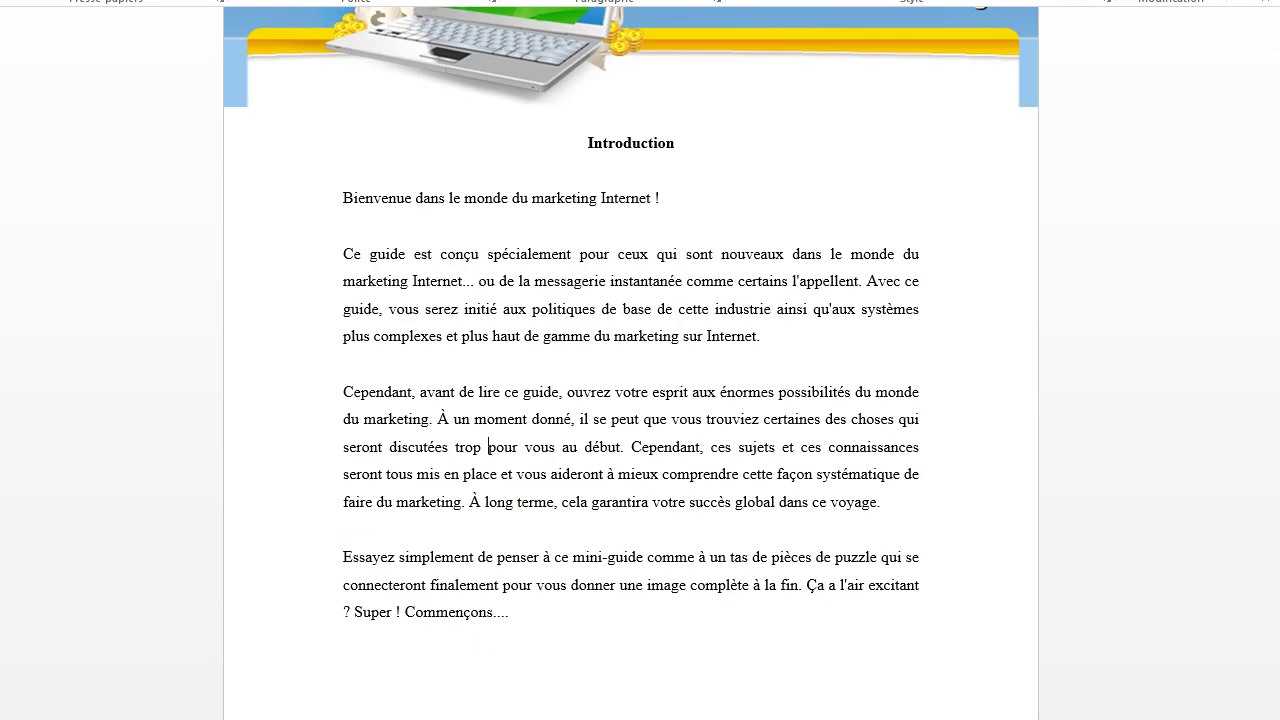
{"action": "key", "text": "ctrl+z"}
Test text entry by adding a string of "h" characters after the "Introduction" heading and erasing it again.
{"action": "key", "text": "Up"}
{"action": "key", "text": "Up"}
{"action": "key", "text": "Up"}
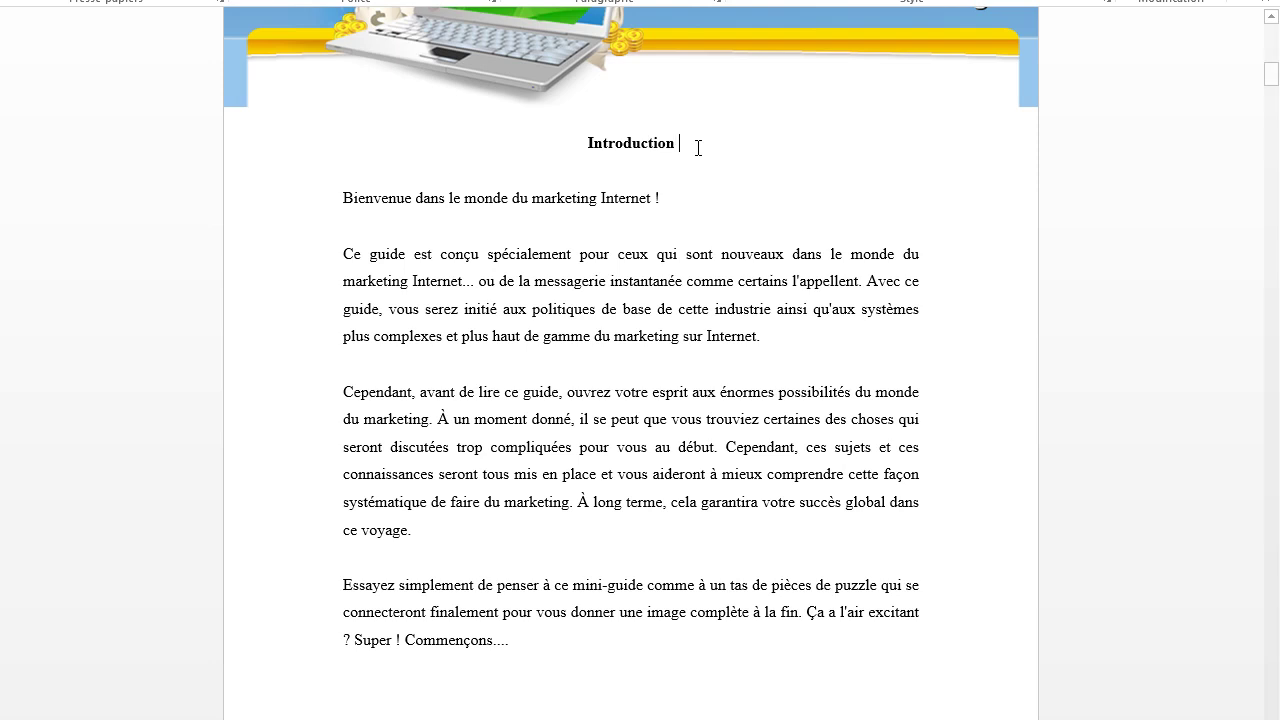
{"action": "type", "text": "hhhhhhhhhhhh"}
{"action": "key", "text": "BackSpace"}
{"action": "key", "text": "BackSpace"}
{"action": "key", "text": "BackSpace"}
{"action": "key", "text": "BackSpace"}
{"action": "key", "text": "BackSpace"}
{"action": "key", "text": "BackSpace"}
{"action": "key", "text": "BackSpace"}
{"action": "key", "text": "BackSpace"}
{"action": "key", "text": "BackSpace"}
{"action": "key", "text": "BackSpace"}
{"action": "key", "text": "BackSpace"}
{"action": "key", "text": "BackSpace"}
Select the banner image above the "Introduction" heading to check that it can be edited.
{"action": "scroll", "coordinate": [705, 180], "scroll_direction": "up", "scroll_amount": 5}
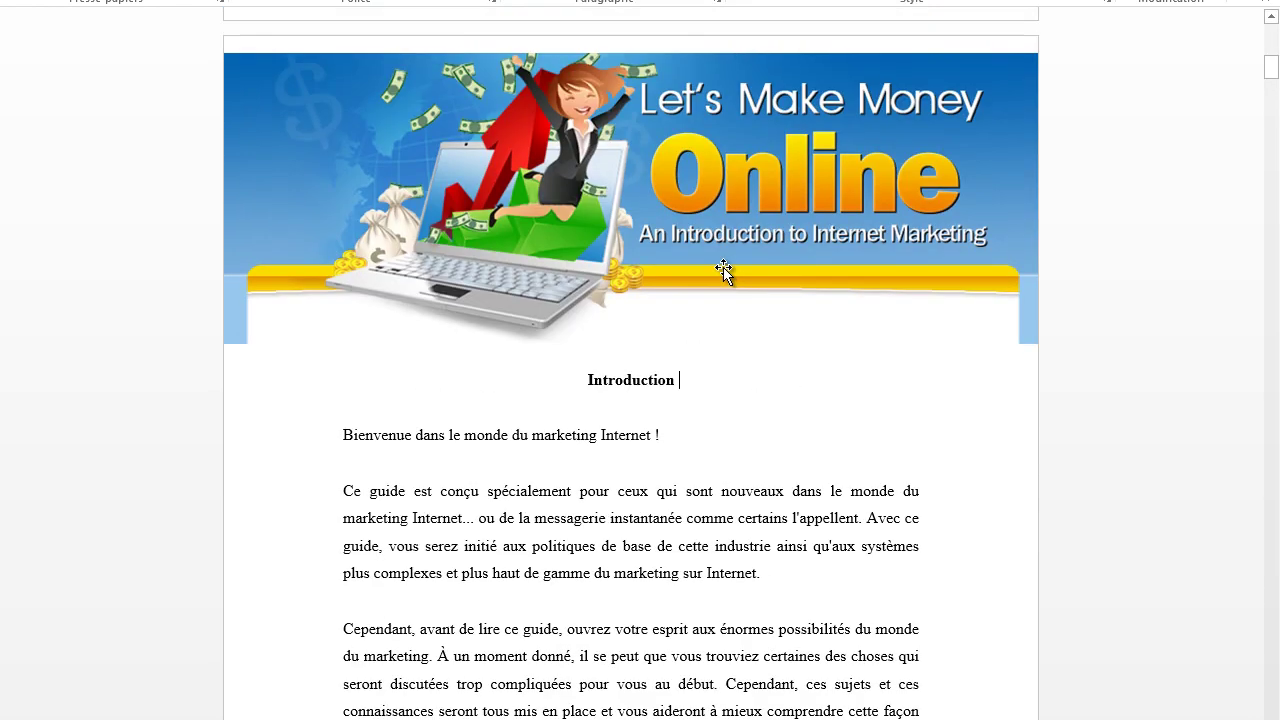
{"action": "left_click", "coordinate": [684, 345]}
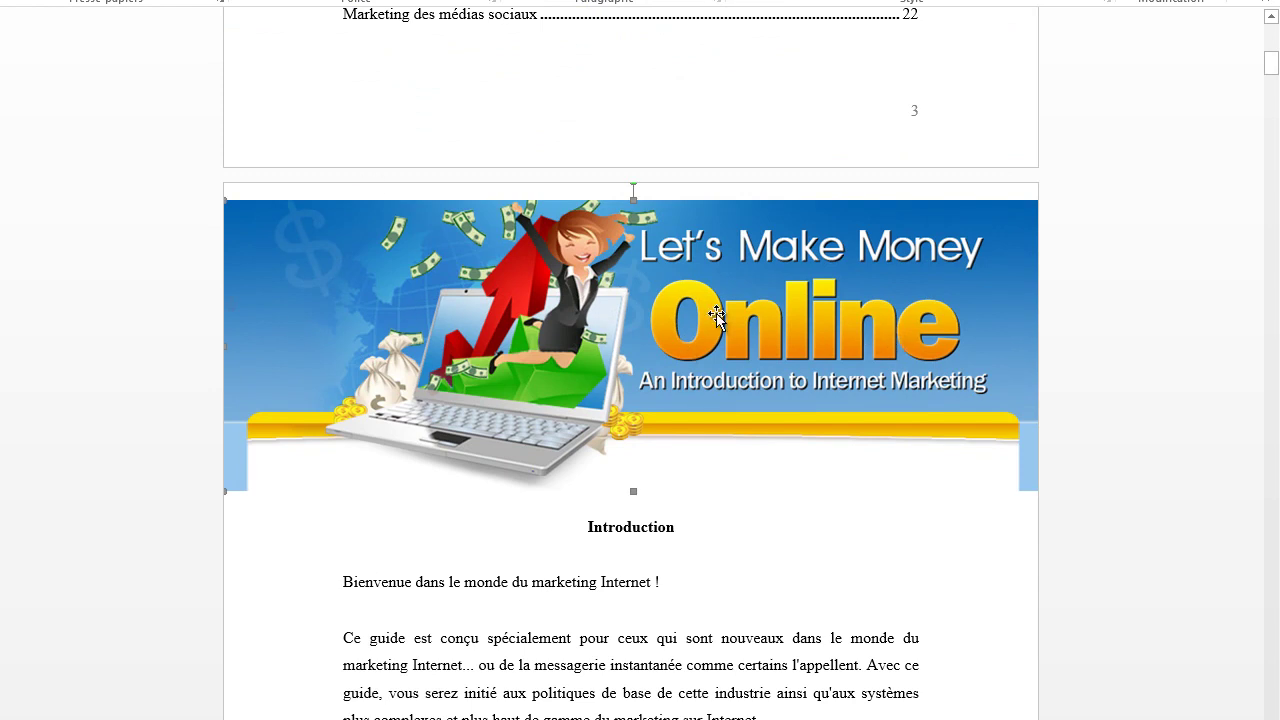
{"action": "double_click", "coordinate": [657, 326]}
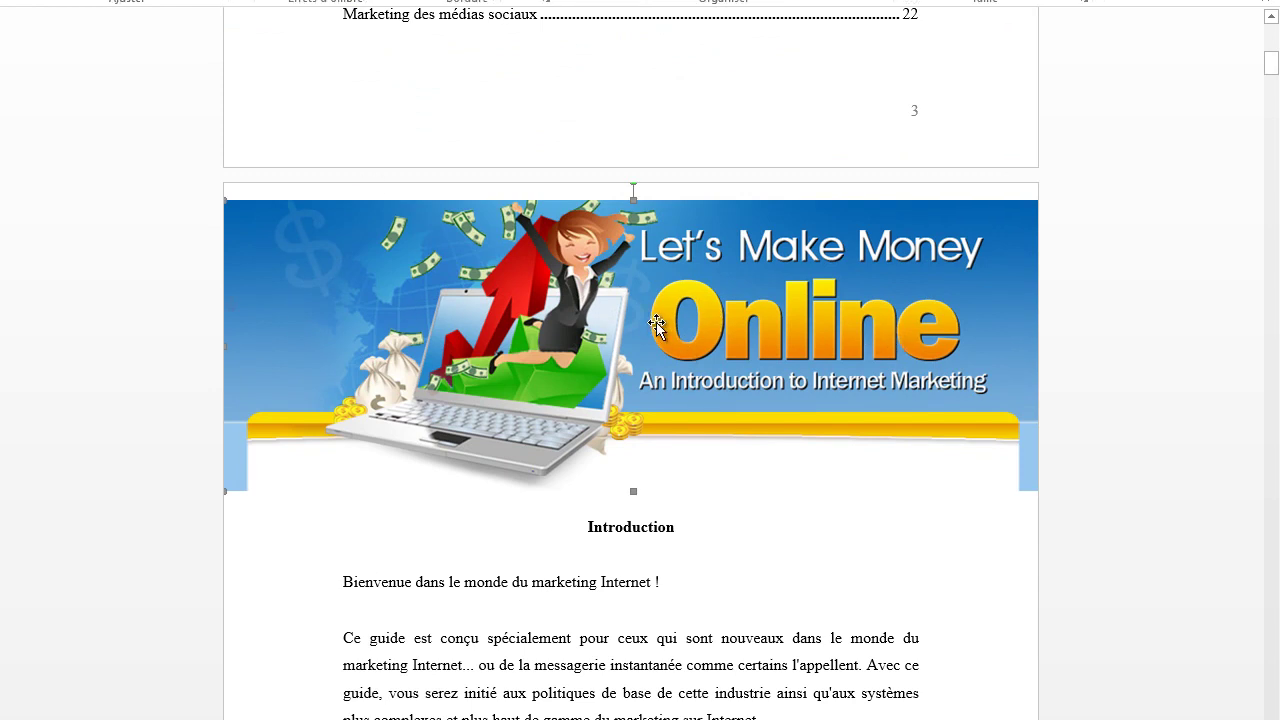
Delete the line "Abonnez-vous à DeepL Pro pour éditer ce document." from the text box over the table of contents page's banner.
{"action": "scroll", "coordinate": [803, 409], "scroll_direction": "up", "scroll_amount": 10}
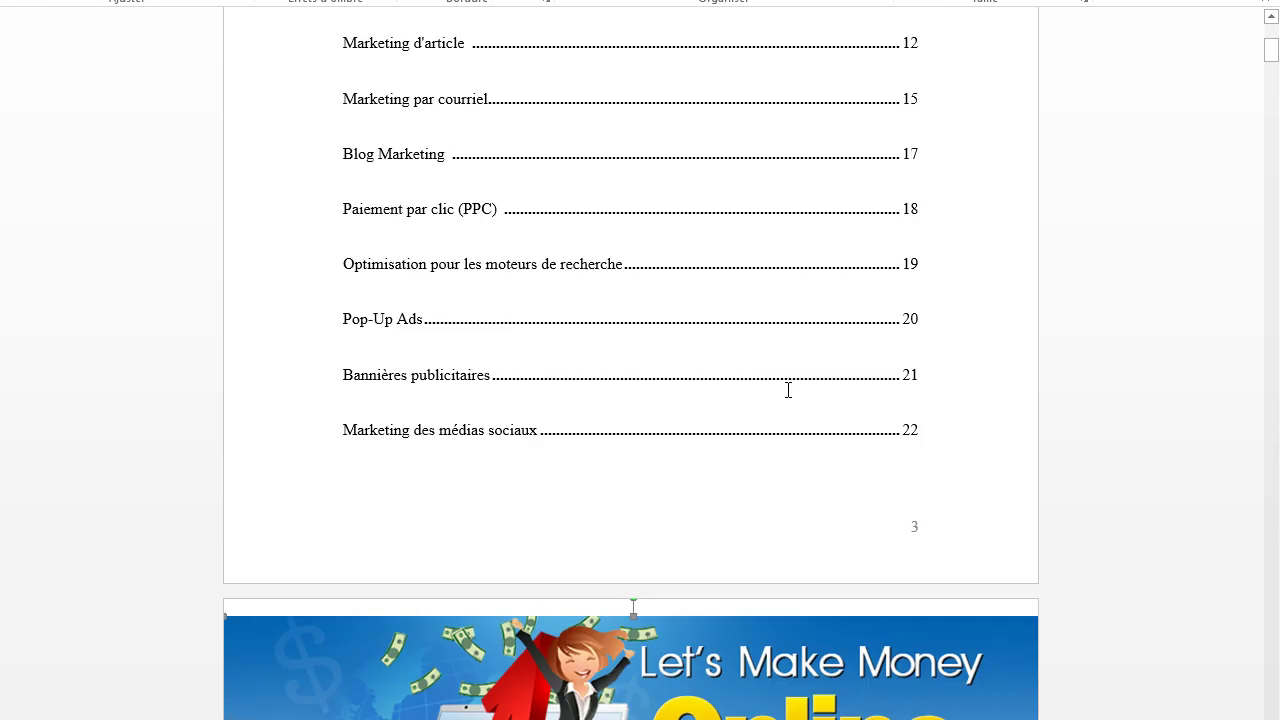
{"action": "left_click", "coordinate": [787, 389]}
{"action": "left_click", "coordinate": [750, 75]}
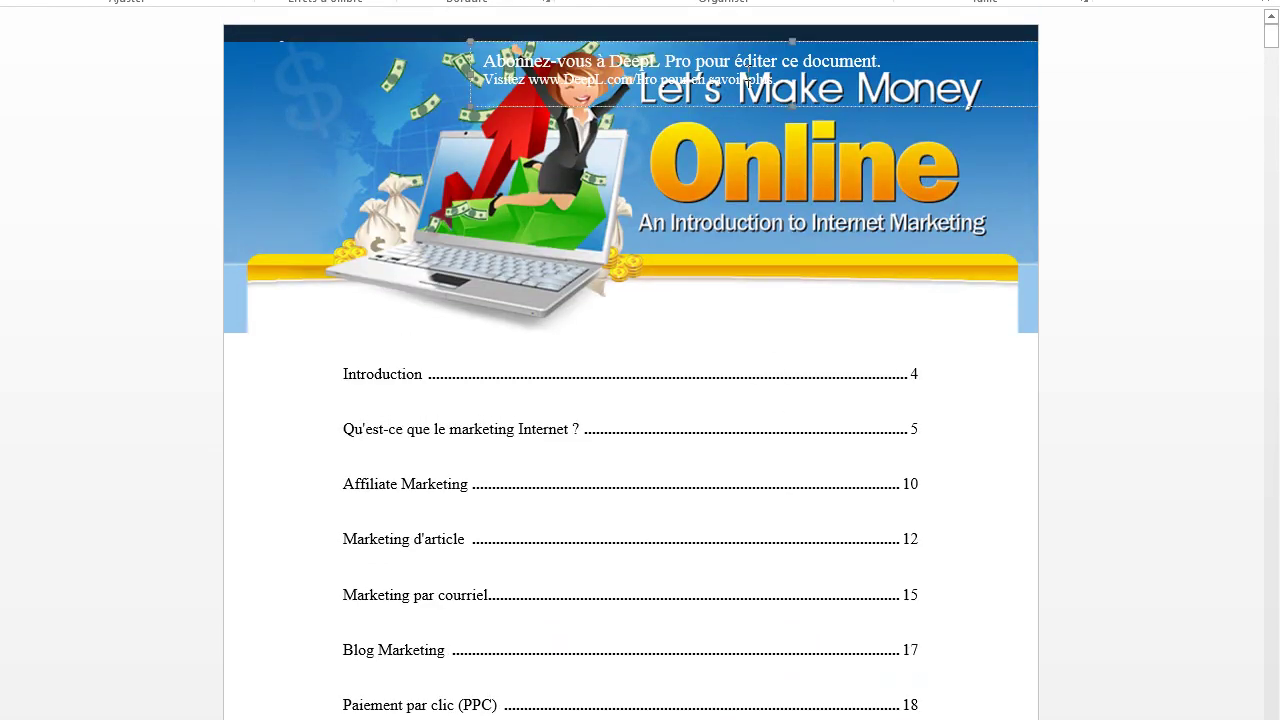
{"action": "left_click", "coordinate": [632, 50]}
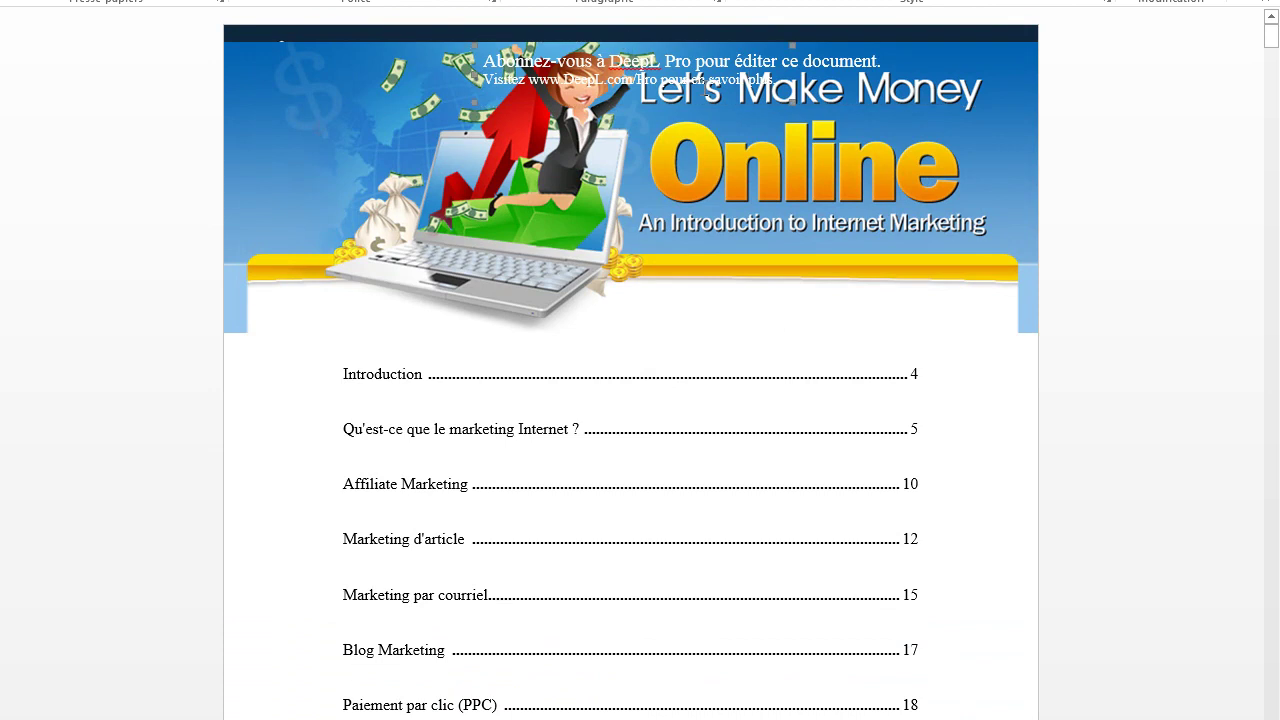
{"action": "left_click", "coordinate": [745, 105]}
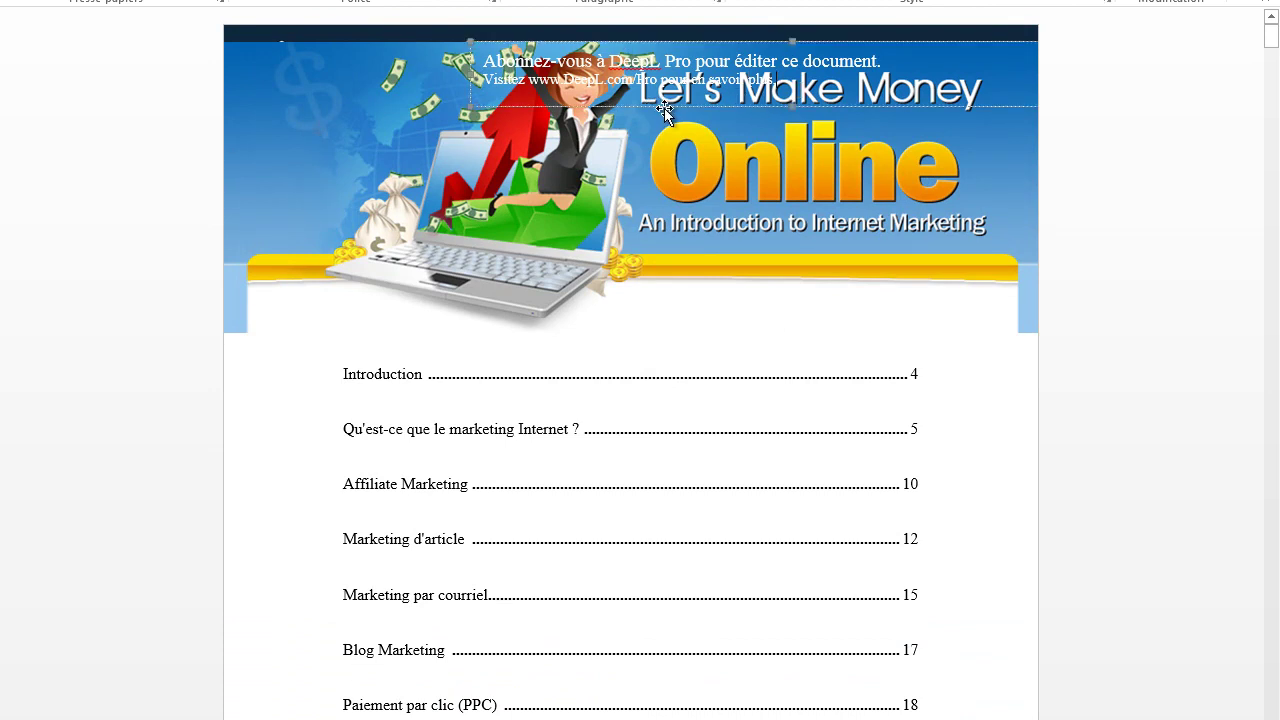
{"action": "left_click", "coordinate": [666, 108]}
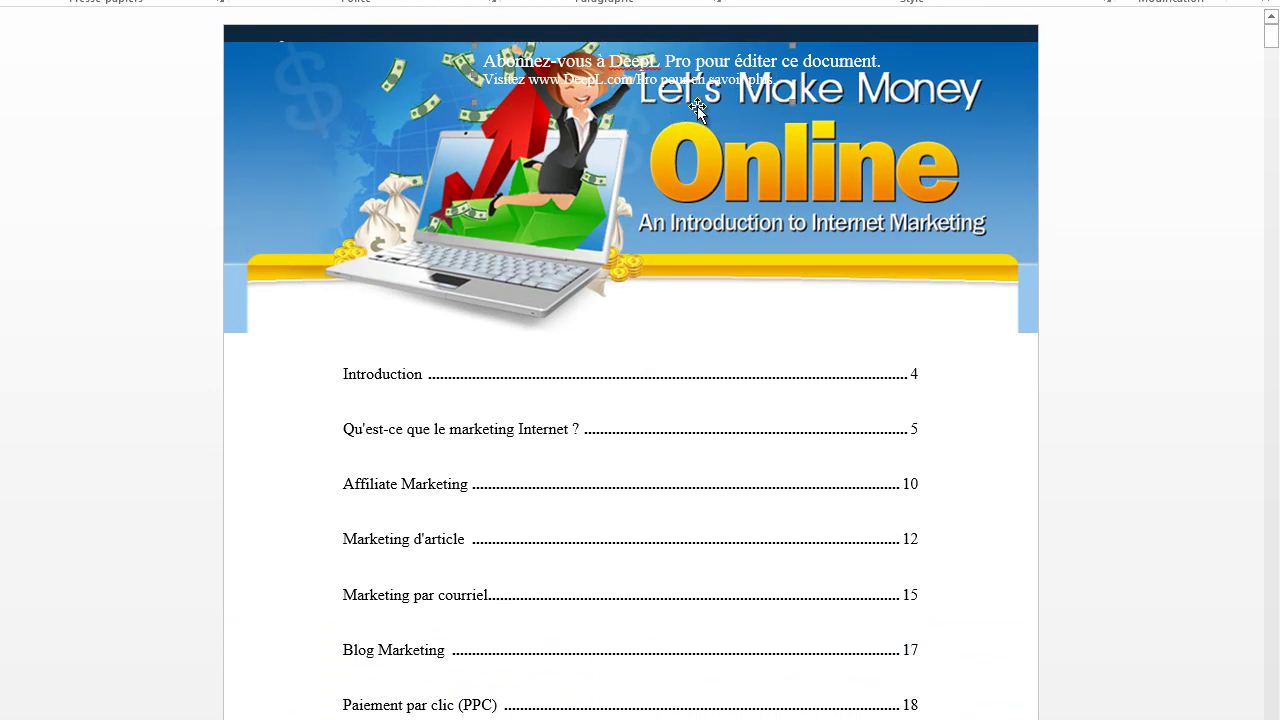
{"action": "left_click", "coordinate": [894, 61]}
{"action": "key", "text": "BackSpace"}
{"action": "key", "text": "BackSpace"}
{"action": "key", "text": "BackSpace"}
{"action": "key", "text": "BackSpace"}
{"action": "key", "text": "BackSpace"}
{"action": "key", "text": "BackSpace"}
{"action": "key", "text": "BackSpace"}
{"action": "key", "text": "BackSpace"}
{"action": "key", "text": "BackSpace"}
{"action": "key", "text": "BackSpace"}
{"action": "key", "text": "BackSpace"}
{"action": "key", "text": "BackSpace"}
{"action": "key", "text": "BackSpace"}
{"action": "key", "text": "BackSpace"}
{"action": "key", "text": "BackSpace"}
{"action": "key", "text": "BackSpace"}
{"action": "key", "text": "BackSpace"}
{"action": "key", "text": "BackSpace"}
{"action": "key", "text": "BackSpace"}
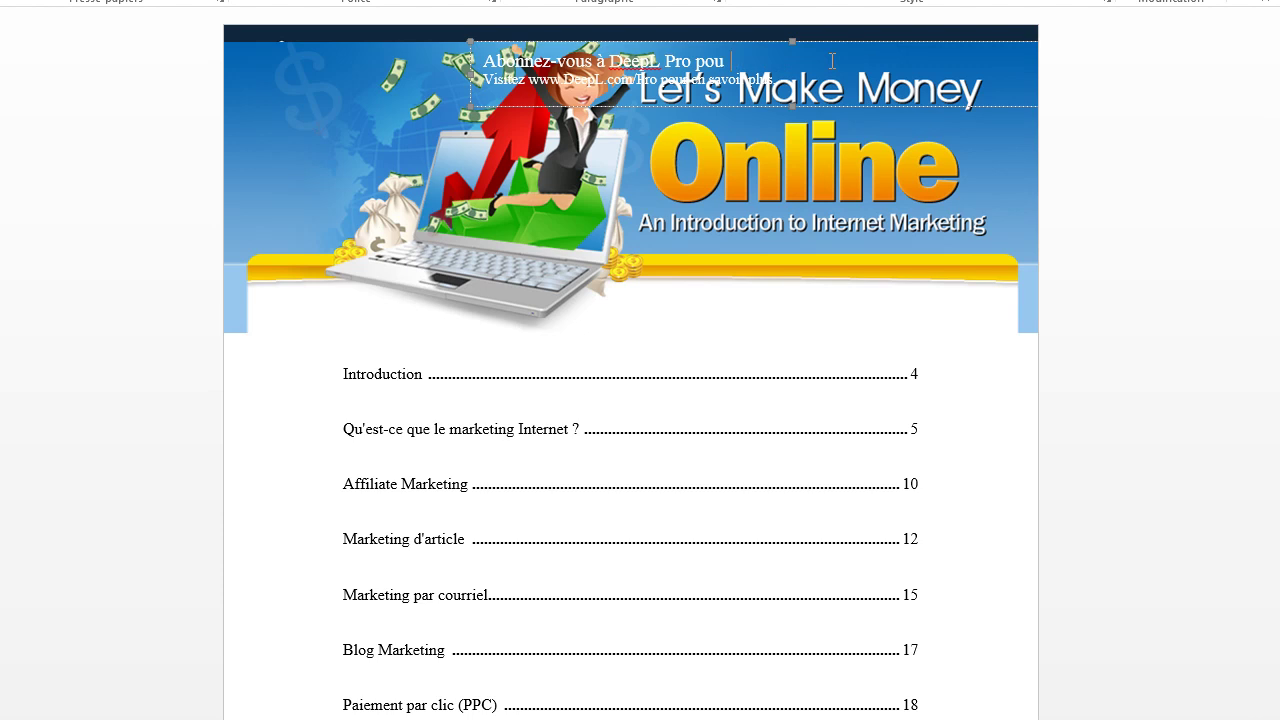
{"action": "key", "text": "BackSpace"}
{"action": "key", "text": "BackSpace"}
{"action": "key", "text": "BackSpace"}
{"action": "key", "text": "BackSpace"}
{"action": "key", "text": "BackSpace"}
{"action": "key", "text": "BackSpace"}
{"action": "key", "text": "BackSpace"}
{"action": "key", "text": "BackSpace"}
{"action": "key", "text": "BackSpace"}
{"action": "key", "text": "BackSpace"}
{"action": "key", "text": "BackSpace"}
{"action": "key", "text": "BackSpace"}
{"action": "key", "text": "BackSpace"}
{"action": "key", "text": "BackSpace"}
{"action": "key", "text": "BackSpace"}
{"action": "key", "text": "BackSpace"}
{"action": "key", "text": "BackSpace"}
{"action": "key", "text": "BackSpace"}
{"action": "key", "text": "BackSpace"}
{"action": "key", "text": "BackSpace"}
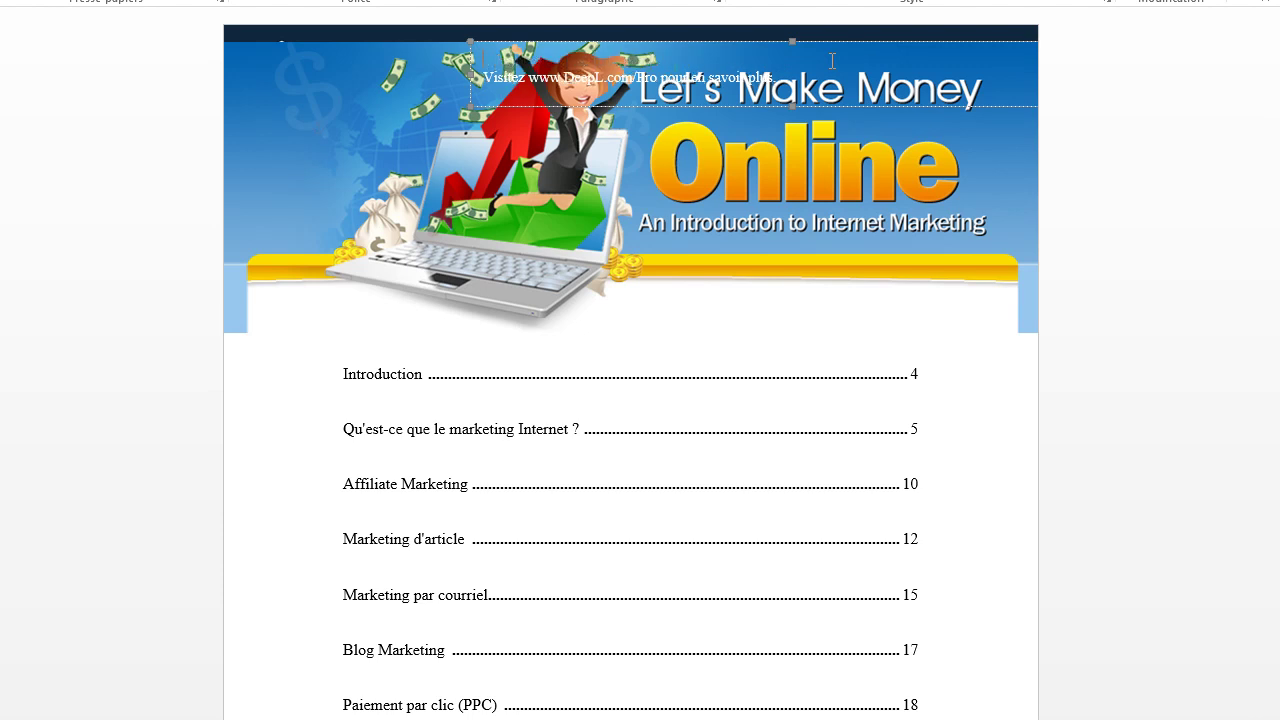
{"action": "key", "text": "BackSpace"}
{"action": "key", "text": "BackSpace"}
{"action": "key", "text": "BackSpace"}
{"action": "key", "text": "BackSpace"}
{"action": "key", "text": "BackSpace"}
{"action": "key", "text": "BackSpace"}
{"action": "key", "text": "BackSpace"}
{"action": "key", "text": "BackSpace"}
{"action": "key", "text": "BackSpace"}
{"action": "key", "text": "BackSpace"}
{"action": "key", "text": "BackSpace"}
{"action": "key", "text": "BackSpace"}
{"action": "key", "text": "BackSpace"}
{"action": "key", "text": "BackSpace"}
{"action": "key", "text": "BackSpace"}
{"action": "key", "text": "BackSpace"}
{"action": "key", "text": "BackSpace"}
{"action": "key", "text": "BackSpace"}
{"action": "key", "text": "BackSpace"}
{"action": "key", "text": "BackSpace"}
{"action": "key", "text": "BackSpace"}
{"action": "key", "text": "BackSpace"}
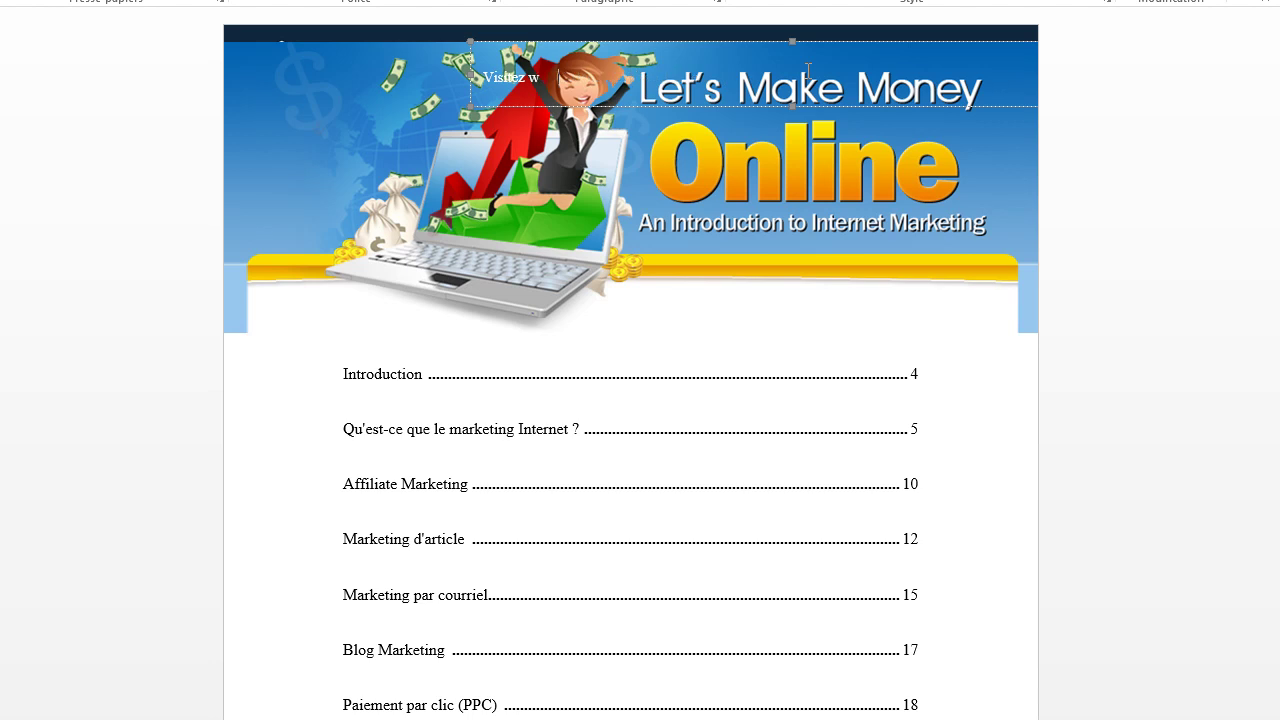
{"action": "left_click", "coordinate": [831, 485]}
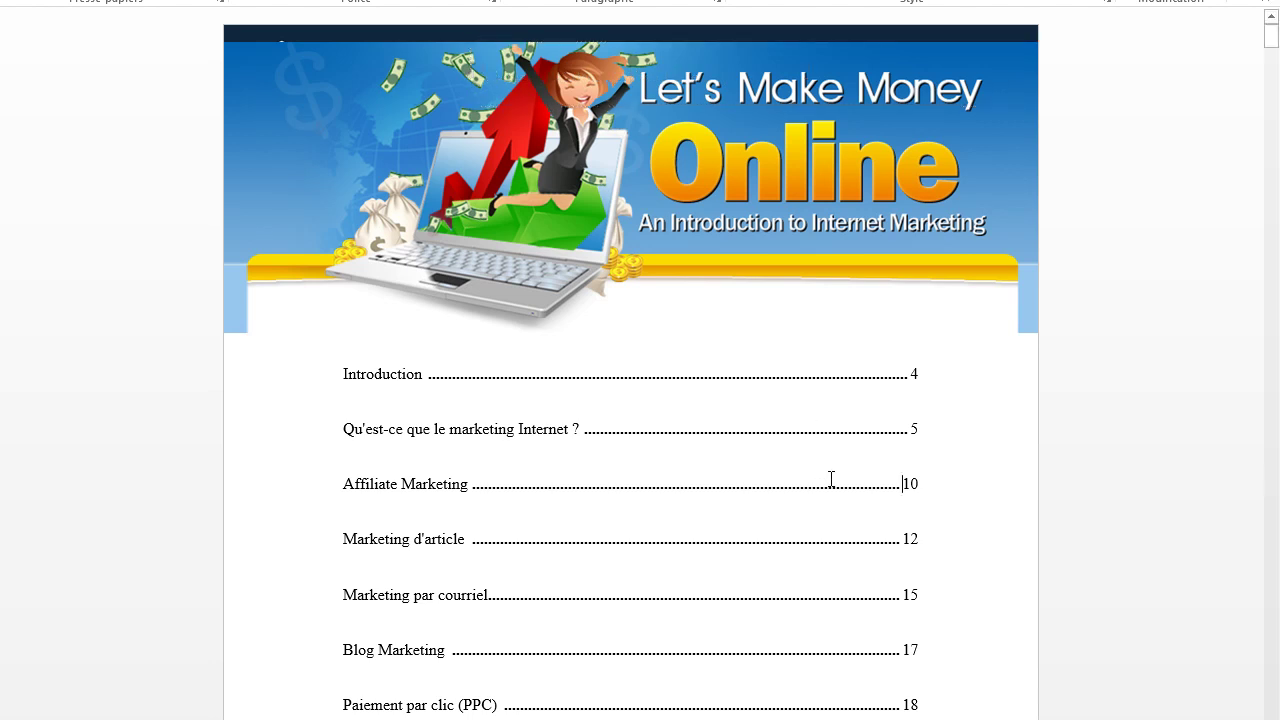
{"action": "scroll", "coordinate": [827, 463], "scroll_direction": "down", "scroll_amount": 20}
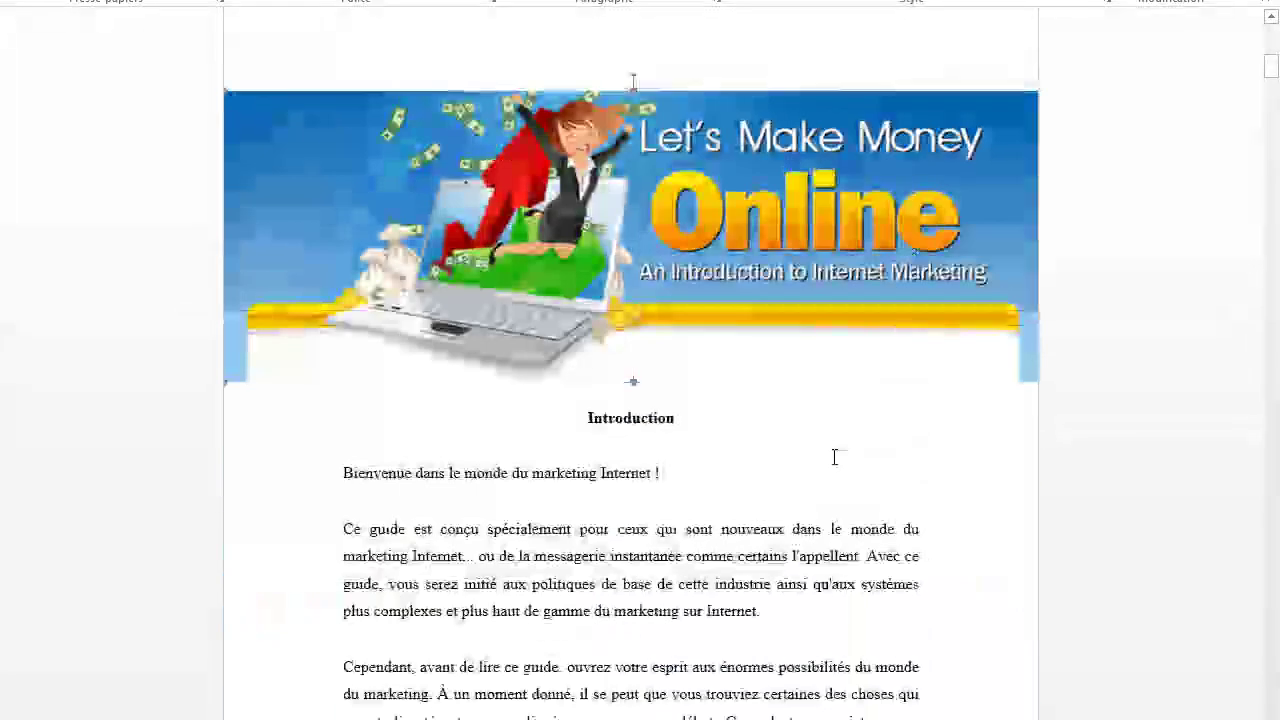
Move the banner image above the "Qu'est-ce que le marketing Internet ?" heading up to the page's upper edge.
{"action": "scroll", "coordinate": [835, 457], "scroll_direction": "down", "scroll_amount": 13}
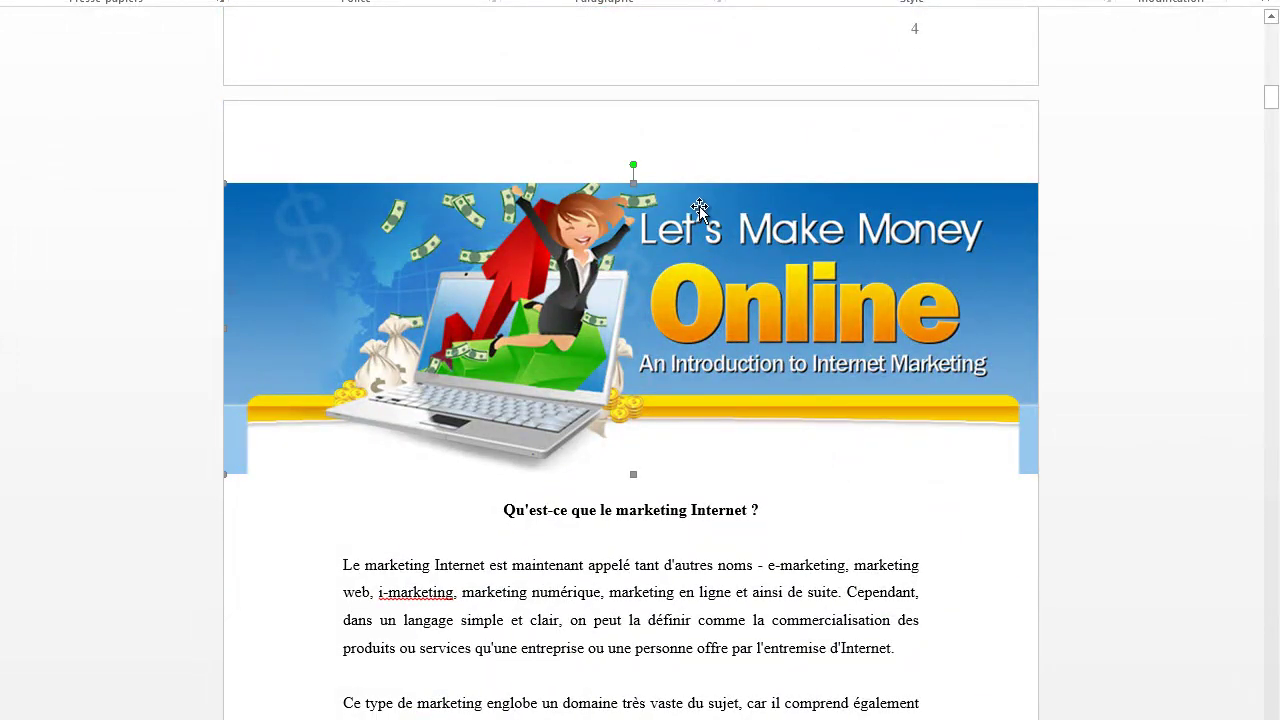
{"action": "left_click_drag", "start_coordinate": [699, 206], "coordinate": [727, 161]}
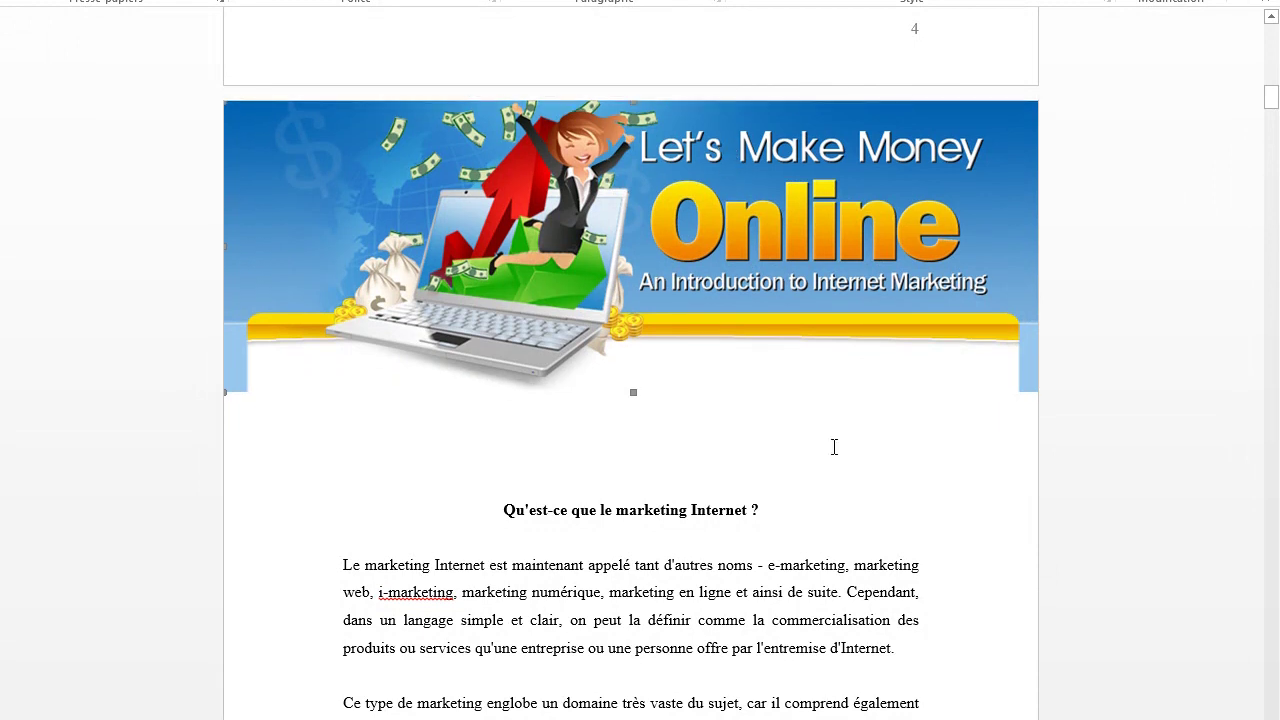
Insert six blank lines before the paragraph starting "Avec le marketing sur Internet" on page 6 to make room for the banner.
{"action": "scroll", "coordinate": [864, 469], "scroll_direction": "down", "scroll_amount": 15}
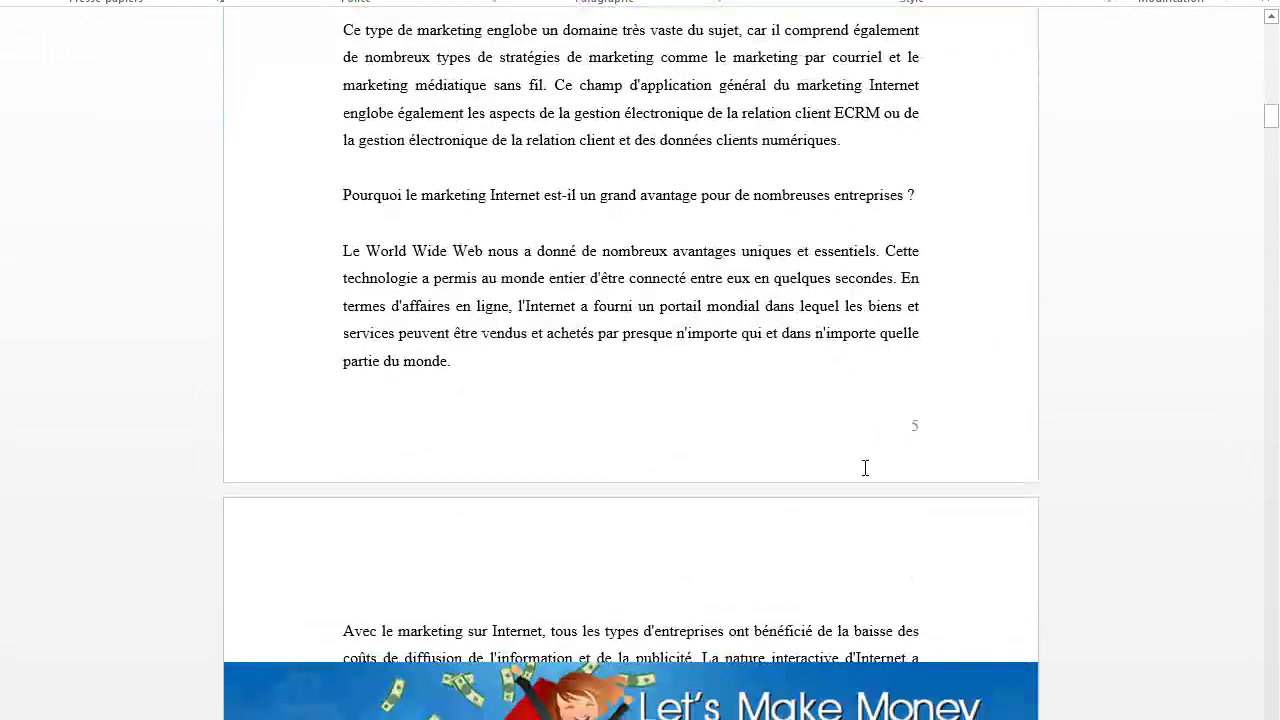
{"action": "scroll", "coordinate": [862, 472], "scroll_direction": "down", "scroll_amount": 3}
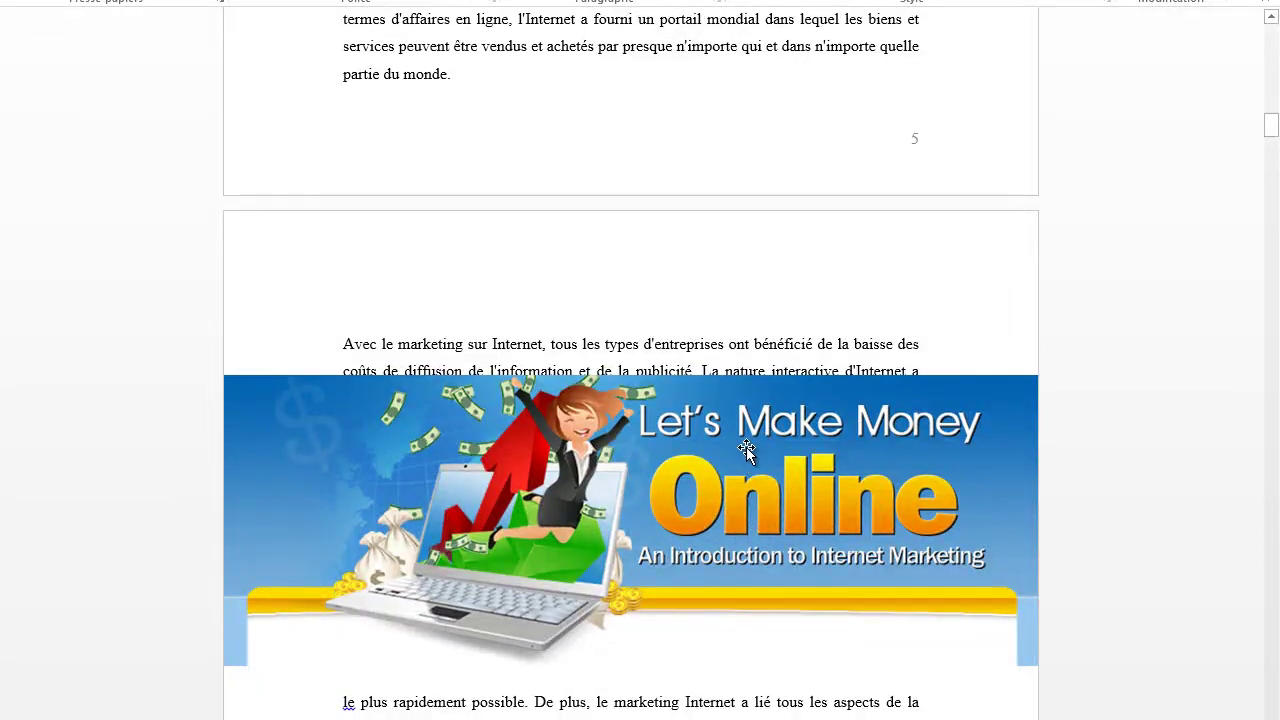
{"action": "left_click", "coordinate": [338, 343]}
{"action": "key", "text": "Return"}
{"action": "key", "text": "Return"}
{"action": "key", "text": "Return"}
{"action": "key", "text": "Return"}
{"action": "key", "text": "Return"}
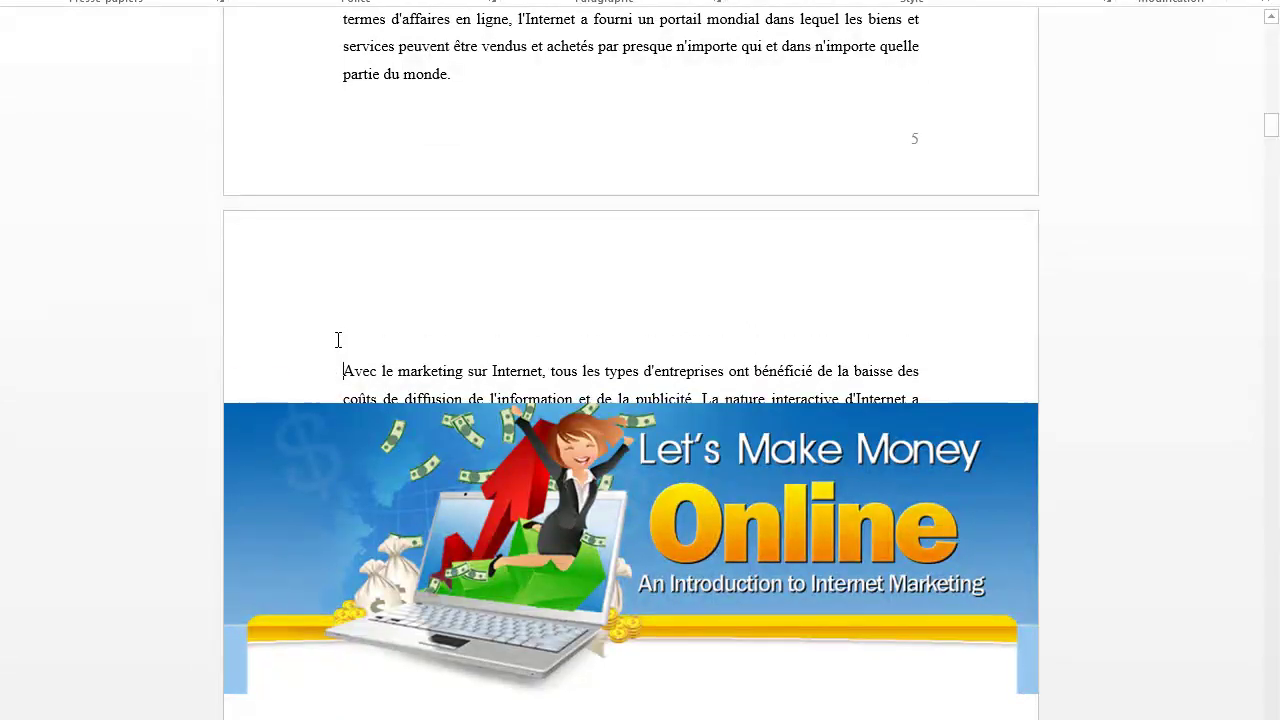
{"action": "key", "text": "Return"}
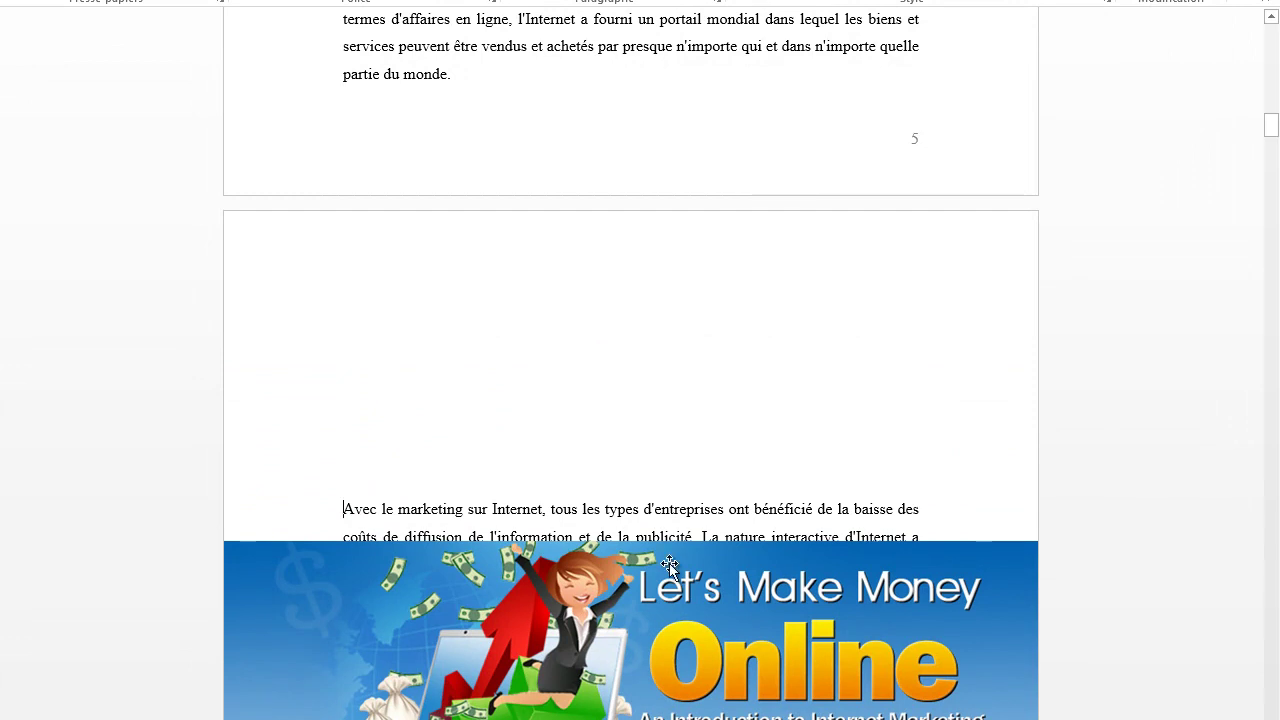
Move page 6's banner to the page's upper edge and add one blank line between it and the first paragraph.
{"action": "scroll", "coordinate": [665, 559], "scroll_direction": "down", "scroll_amount": 1}
{"action": "left_click", "coordinate": [685, 583]}
{"action": "left_click_drag", "start_coordinate": [706, 571], "coordinate": [714, 243]}
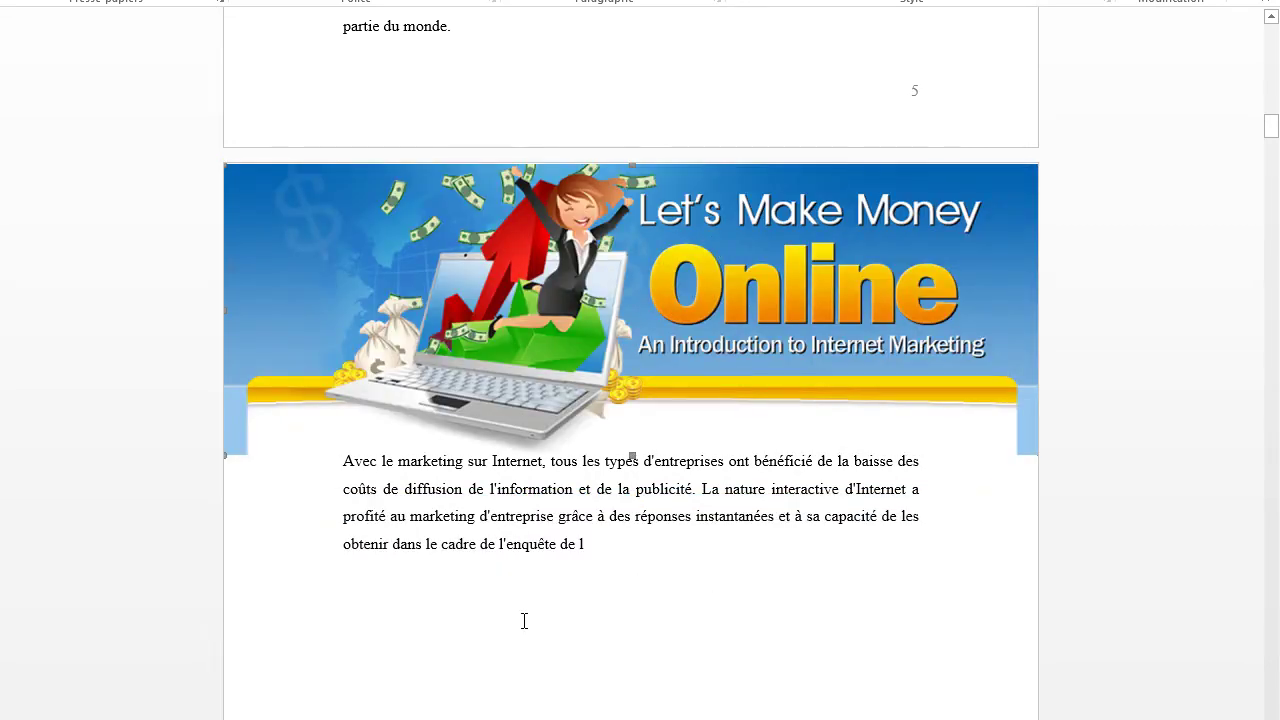
{"action": "scroll", "coordinate": [523, 620], "scroll_direction": "down", "scroll_amount": 3}
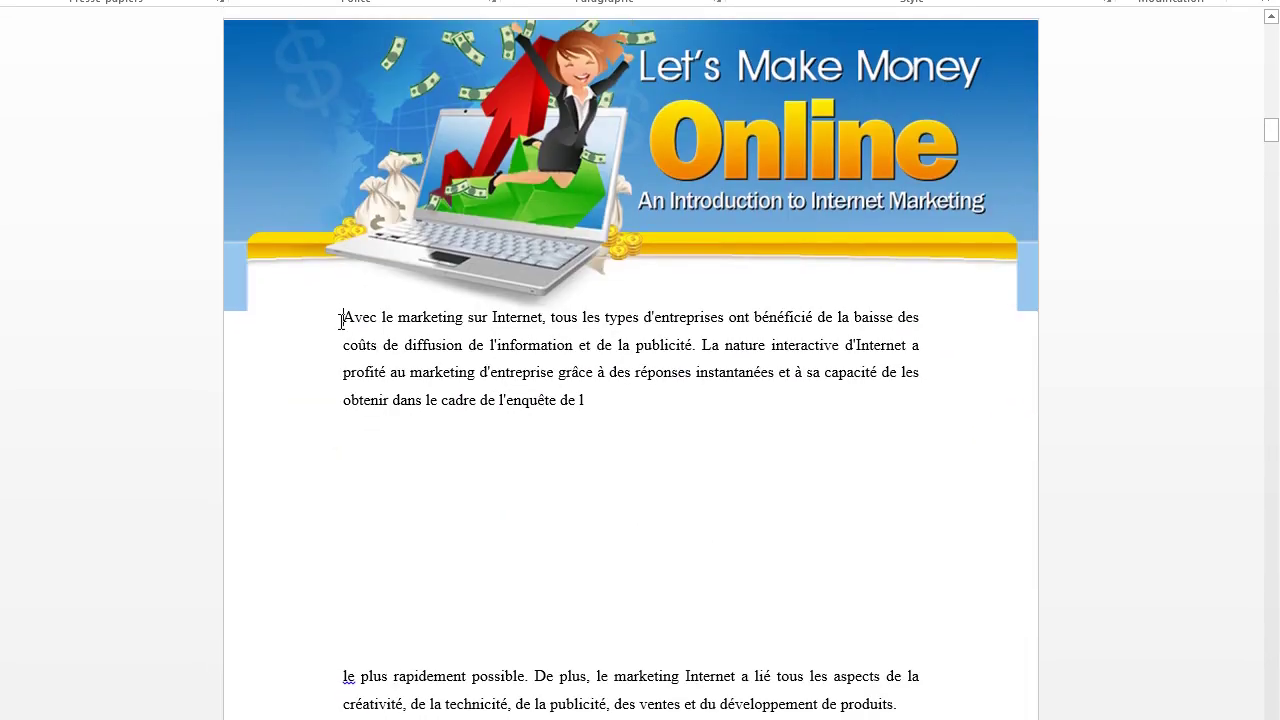
{"action": "left_click", "coordinate": [341, 318]}
{"action": "key", "text": "Return"}
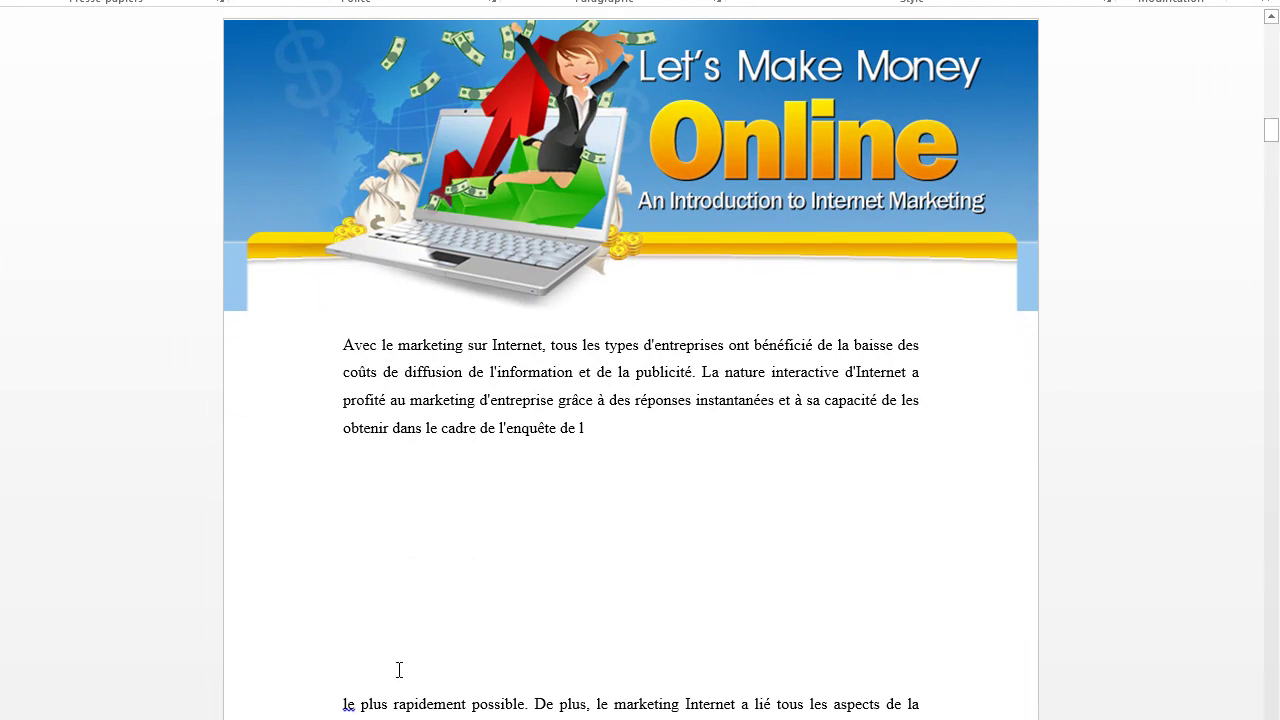
Delete the surplus blank lines above "le plus rapidement possible" on page 6.
{"action": "left_click", "coordinate": [401, 668]}
{"action": "key", "text": "BackSpace"}
{"action": "key", "text": "BackSpace"}
{"action": "key", "text": "BackSpace"}
{"action": "key", "text": "BackSpace"}
{"action": "key", "text": "BackSpace"}
{"action": "key", "text": "BackSpace"}
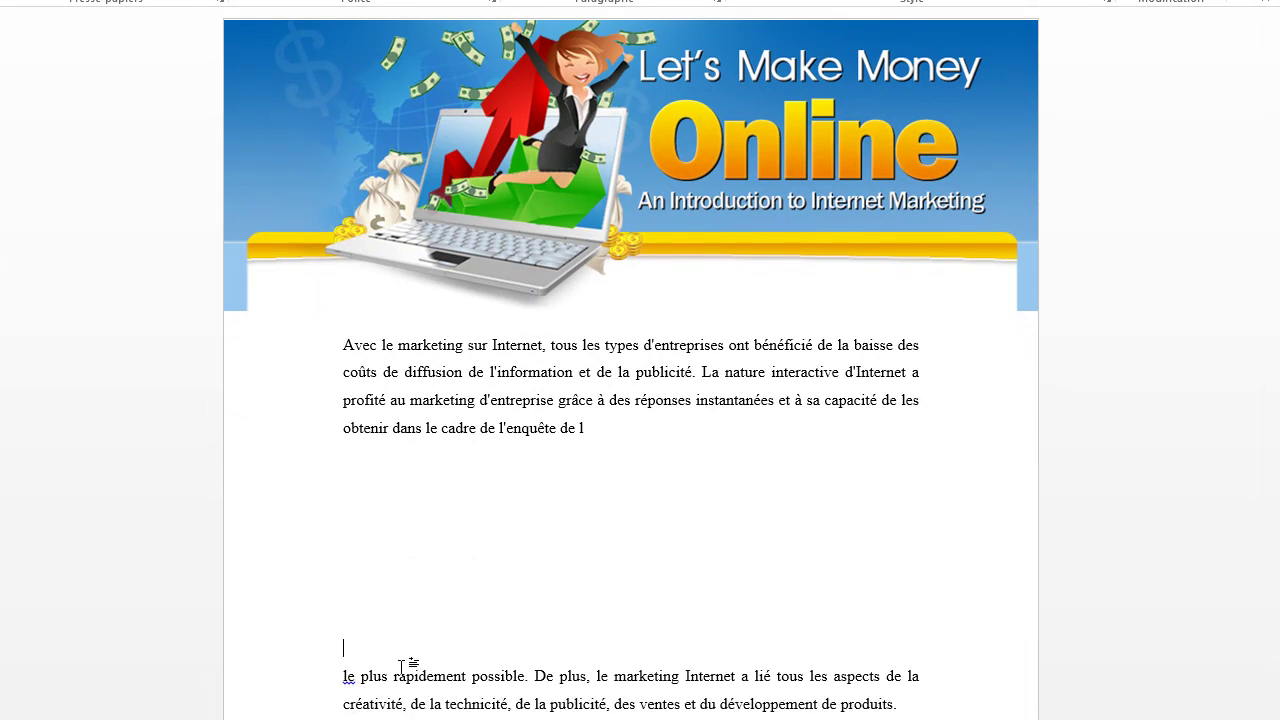
{"action": "key", "text": "BackSpace"}
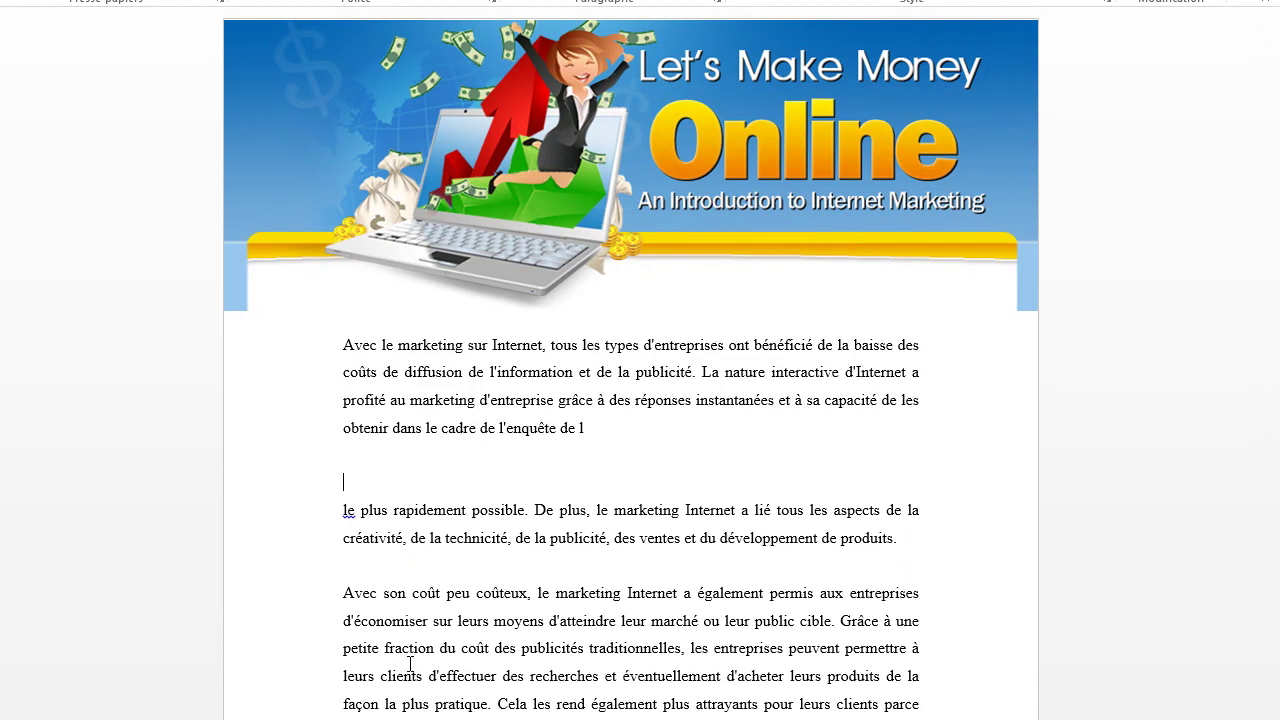
Insert seven blank lines before the paragraph starting "toutes leurs campagnes" on page 7.
{"action": "scroll", "coordinate": [613, 471], "scroll_direction": "down", "scroll_amount": 8}
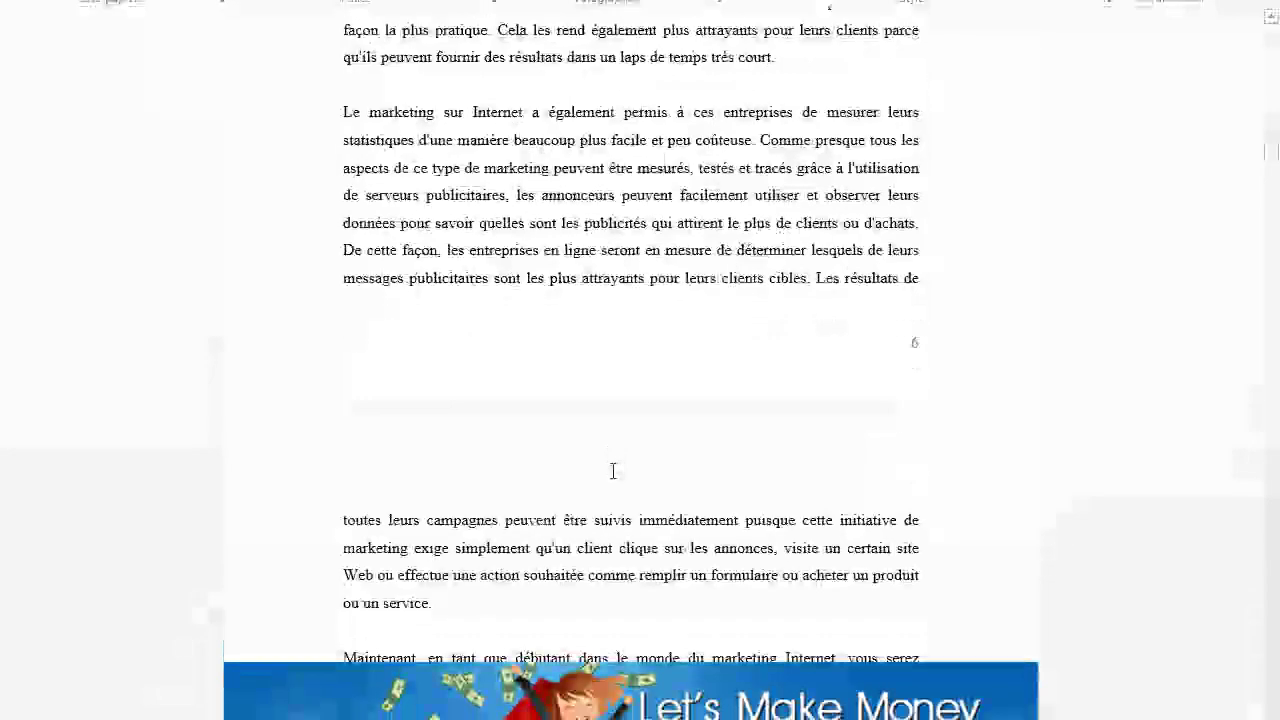
{"action": "scroll", "coordinate": [612, 471], "scroll_direction": "down", "scroll_amount": 4}
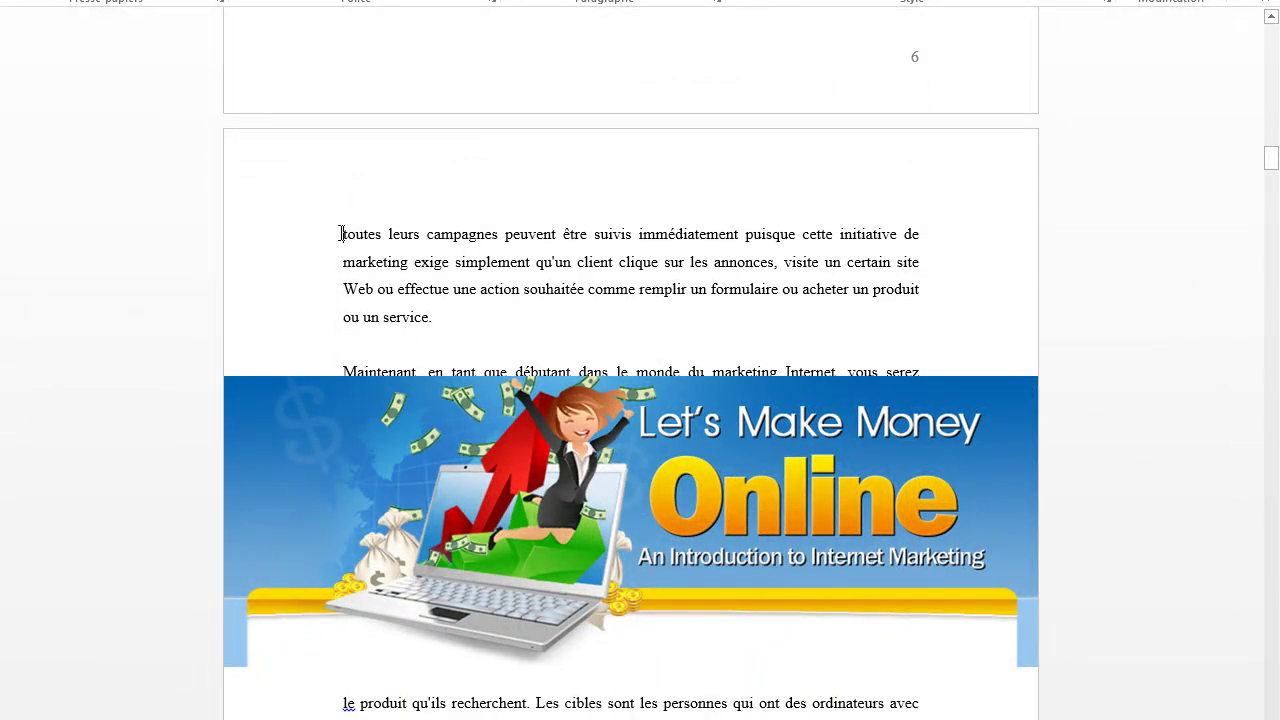
{"action": "left_click", "coordinate": [341, 234]}
{"action": "key", "text": "Return"}
{"action": "key", "text": "Return"}
{"action": "key", "text": "Return"}
{"action": "key", "text": "Return"}
{"action": "key", "text": "Return"}
{"action": "key", "text": "Return"}
{"action": "key", "text": "Return"}
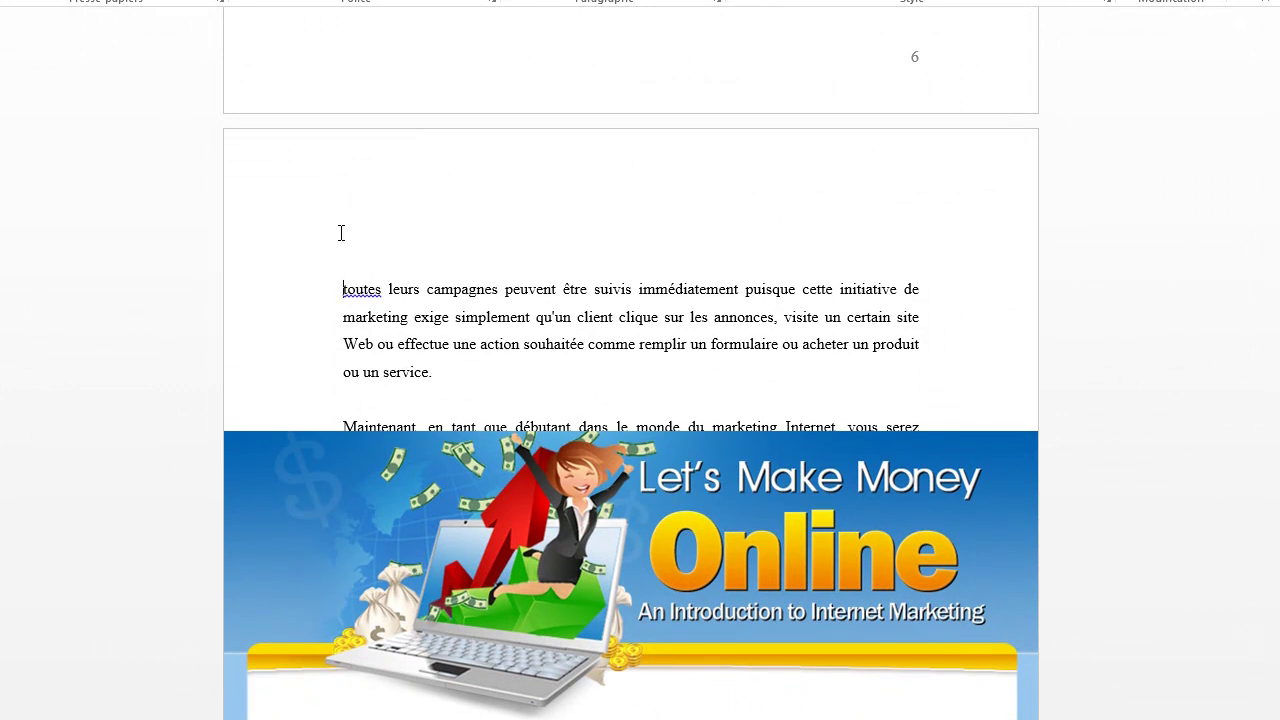
Move page 7's banner to the page's upper edge and add two blank lines between it and the text.
{"action": "left_click_drag", "start_coordinate": [644, 626], "coordinate": [648, 239]}
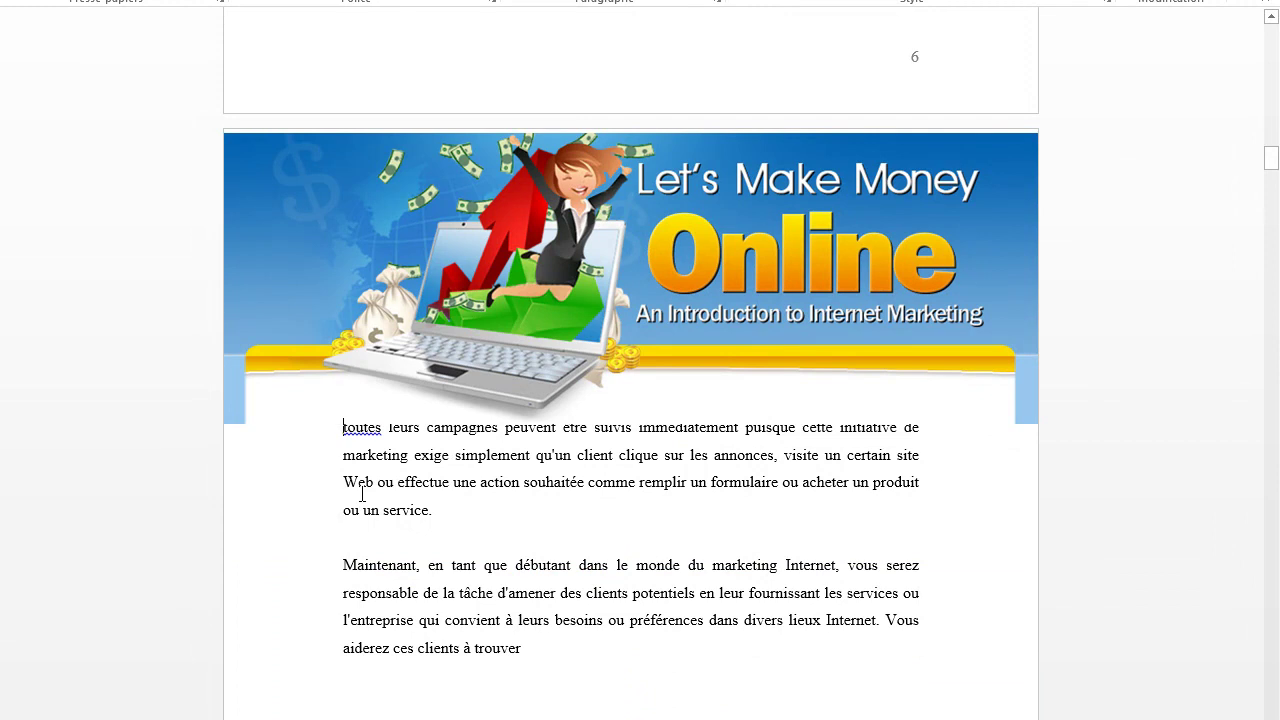
{"action": "key", "text": "Return"}
{"action": "key", "text": "Return"}
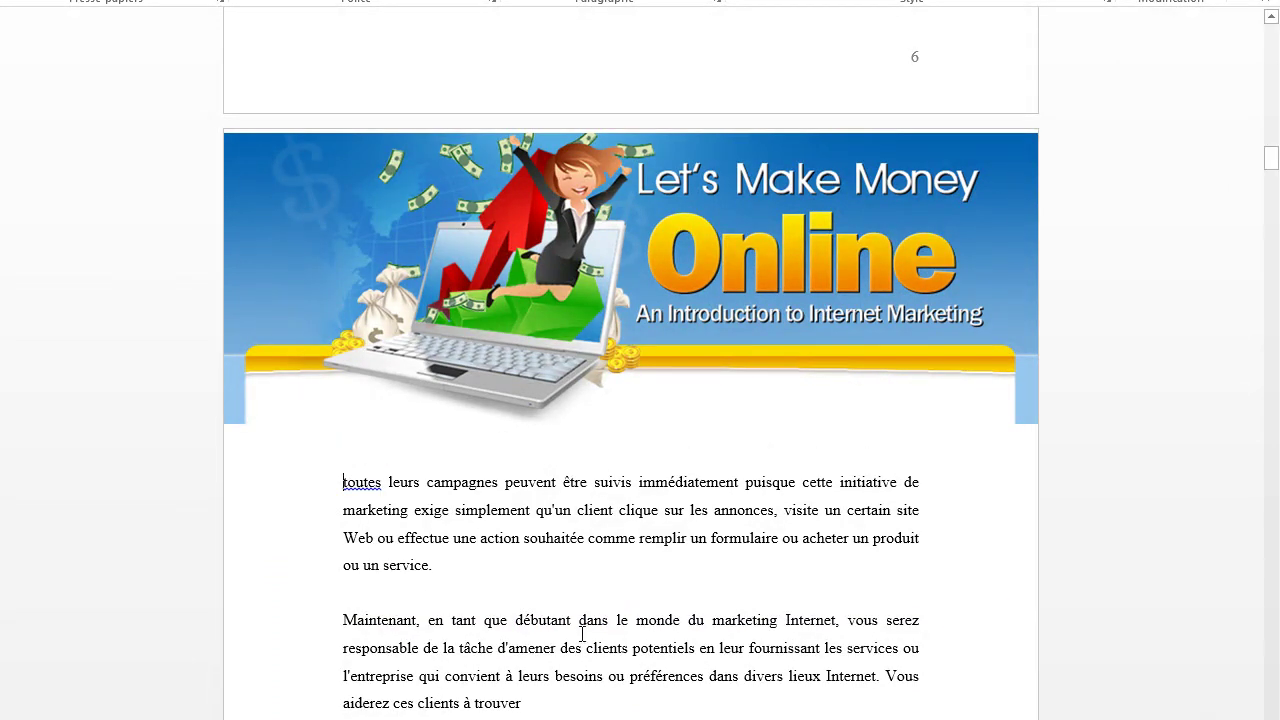
Delete the surplus blank lines above "le produit qu'ils recherchent" on page 7.
{"action": "scroll", "coordinate": [581, 633], "scroll_direction": "down", "scroll_amount": 5}
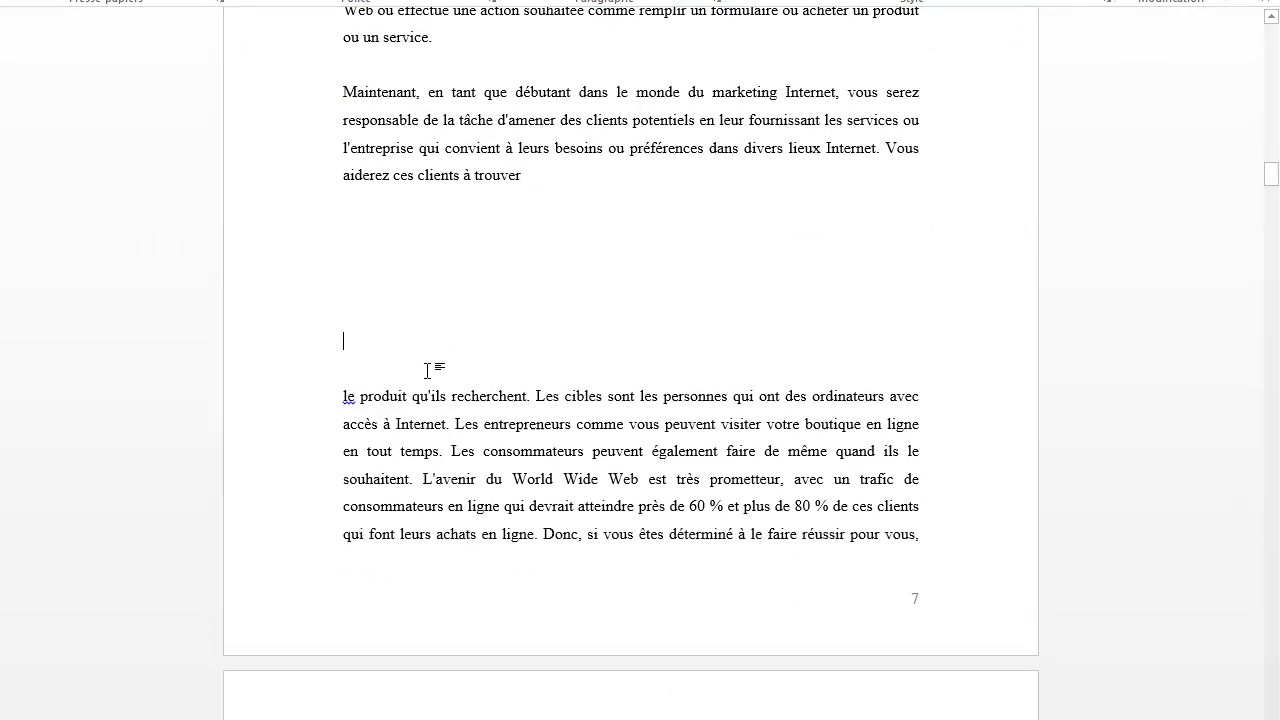
{"action": "key", "text": "BackSpace"}
{"action": "key", "text": "BackSpace"}
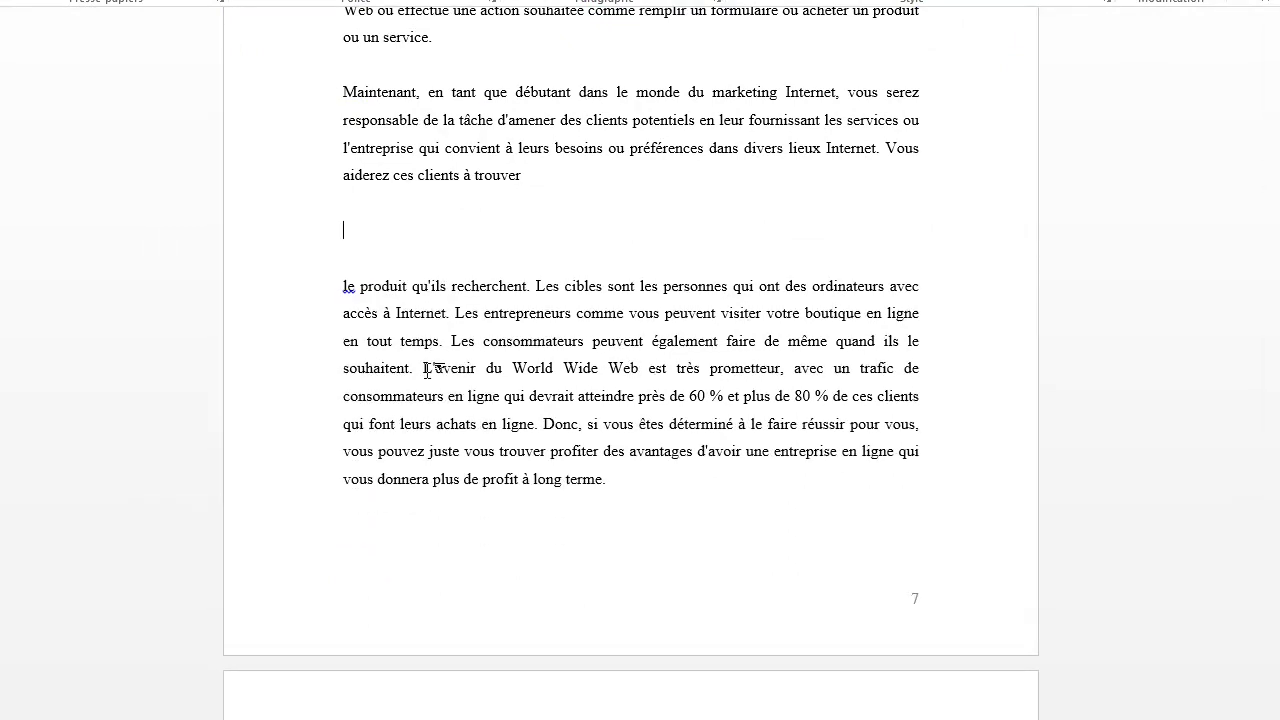
Check the banner placement on the following pages and return to the table of contents.
{"action": "scroll", "coordinate": [597, 428], "scroll_direction": "down", "scroll_amount": 7}
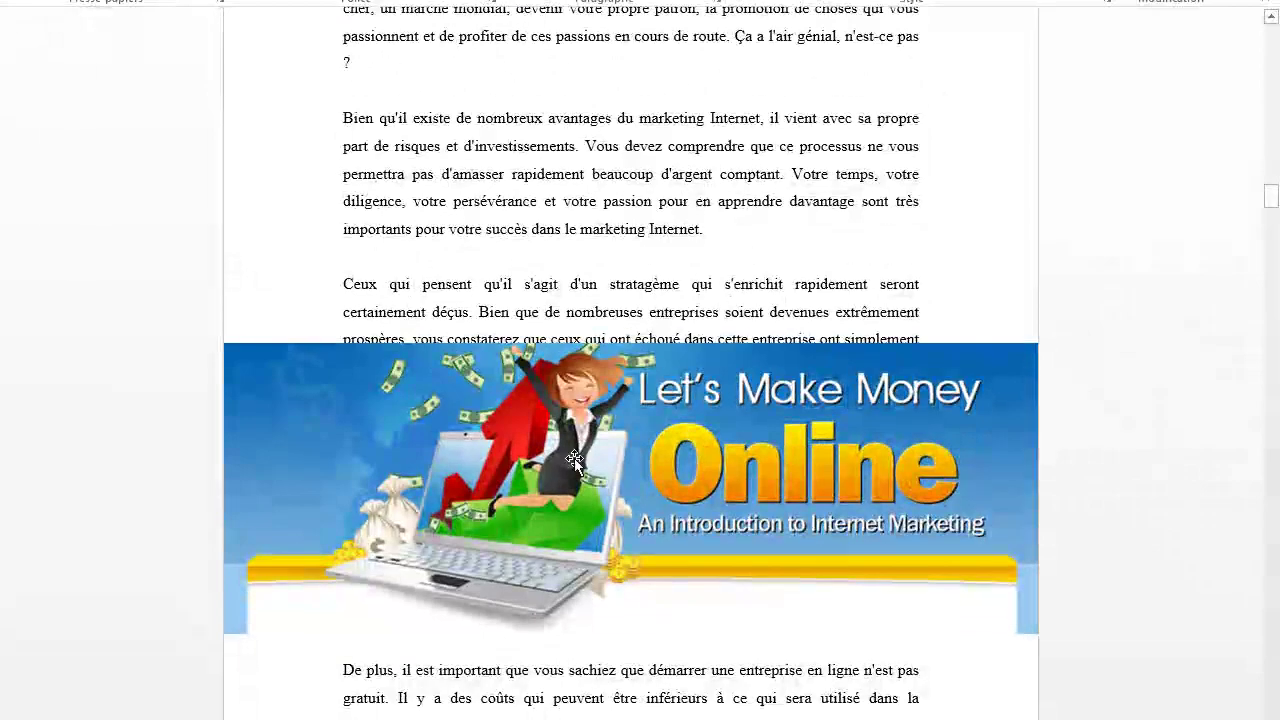
{"action": "scroll", "coordinate": [797, 631], "scroll_direction": "down", "scroll_amount": 12}
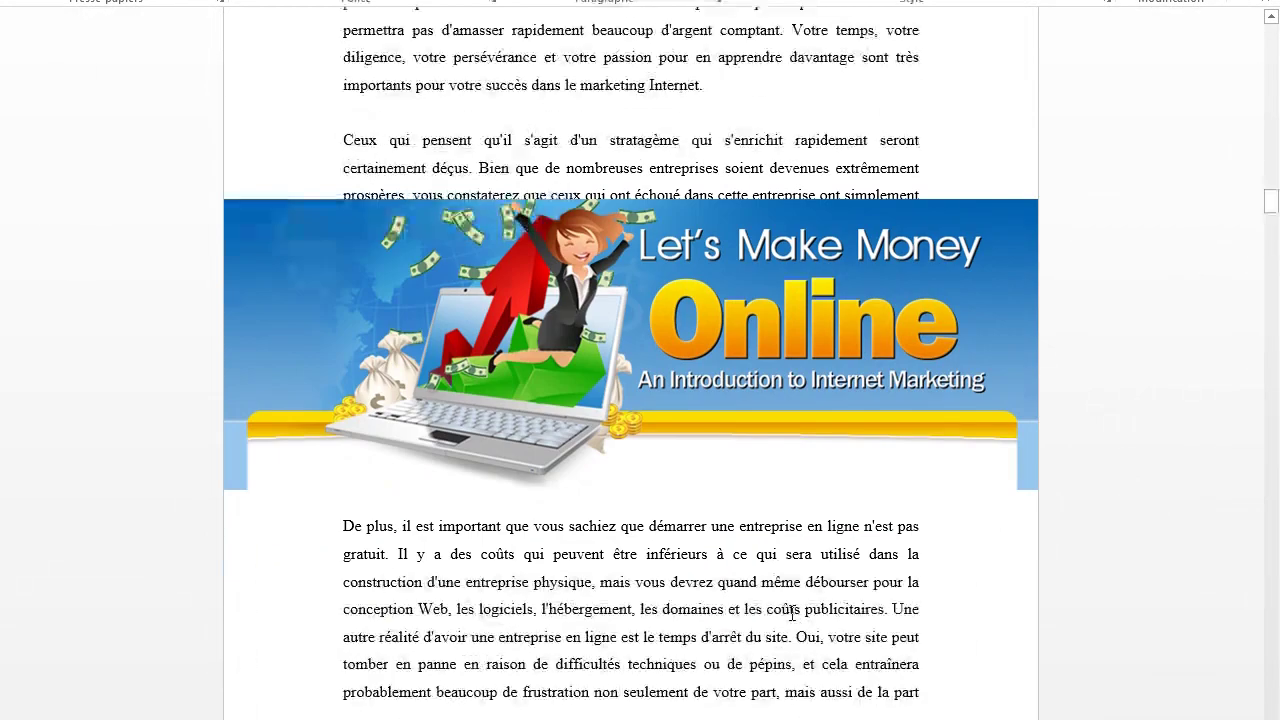
{"action": "scroll", "coordinate": [791, 621], "scroll_direction": "down", "scroll_amount": 8}
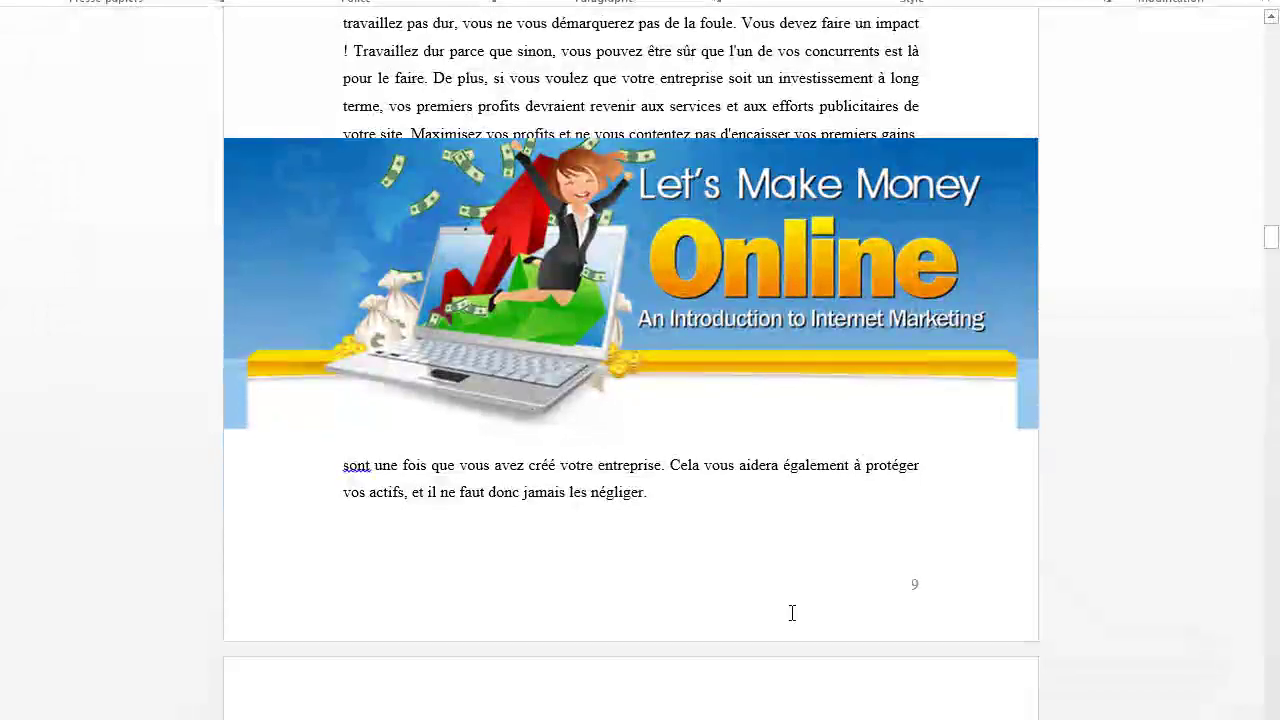
{"action": "scroll", "coordinate": [791, 609], "scroll_direction": "up", "scroll_amount": 2}
{"action": "scroll", "coordinate": [791, 613], "scroll_direction": "up", "scroll_amount": 20}
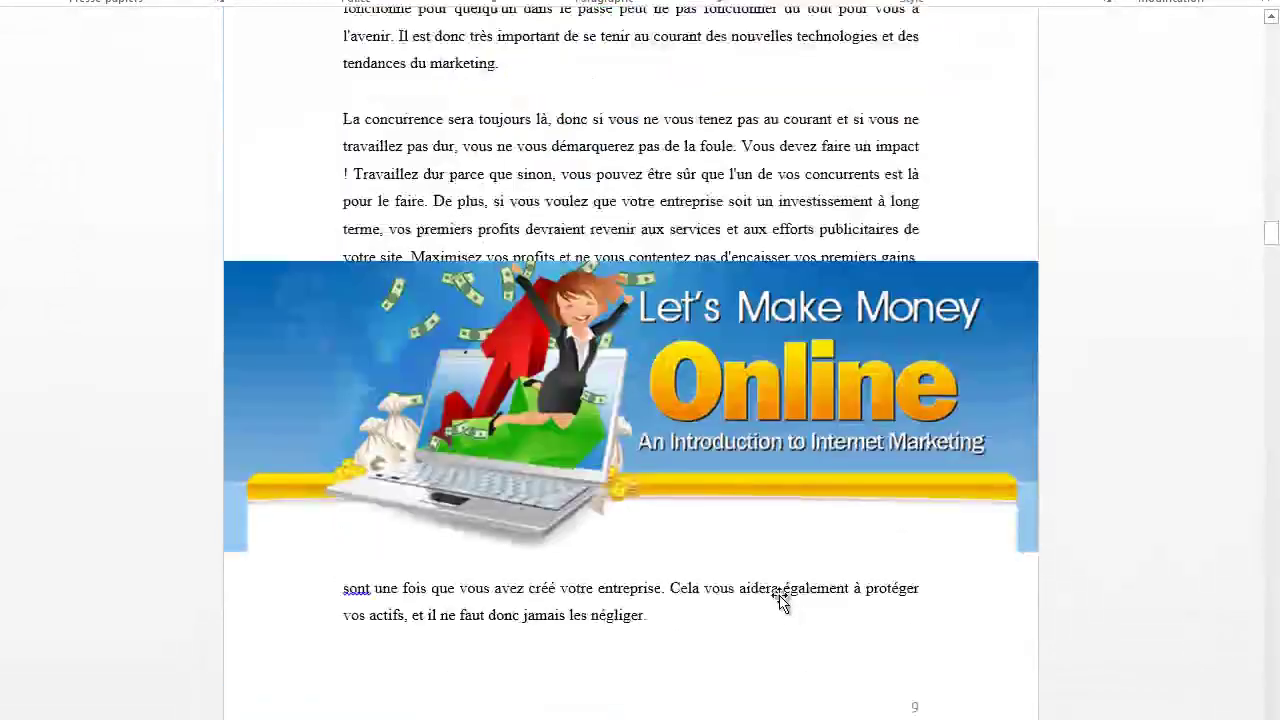
{"action": "scroll", "coordinate": [713, 481], "scroll_direction": "up", "scroll_amount": 6}
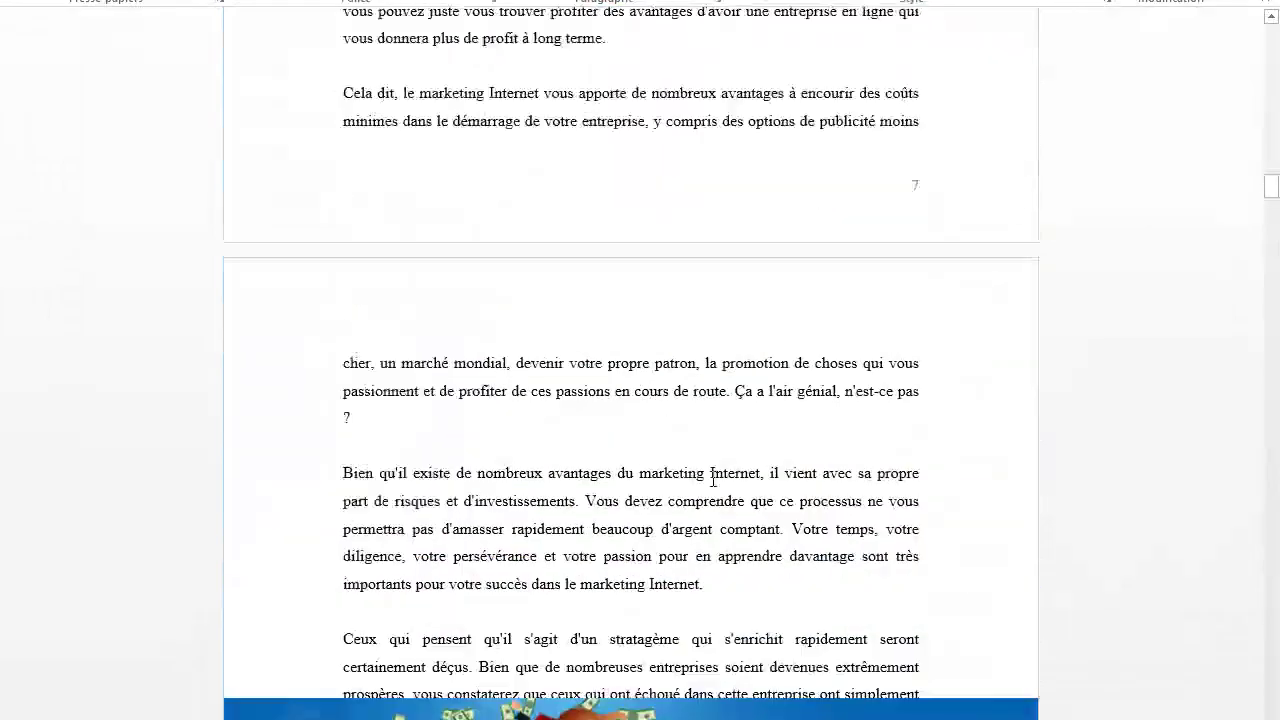
{"action": "left_click", "coordinate": [1273, 60]}
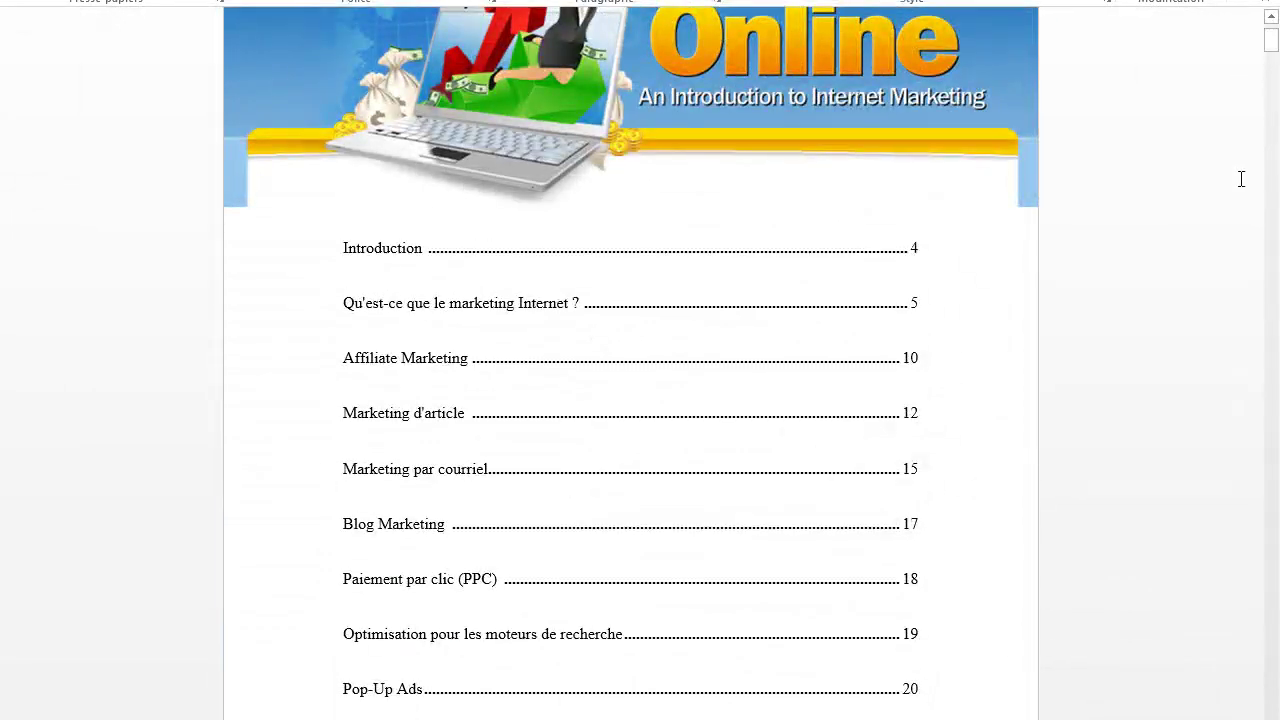
{"action": "scroll", "coordinate": [743, 294], "scroll_direction": "up", "scroll_amount": 1}
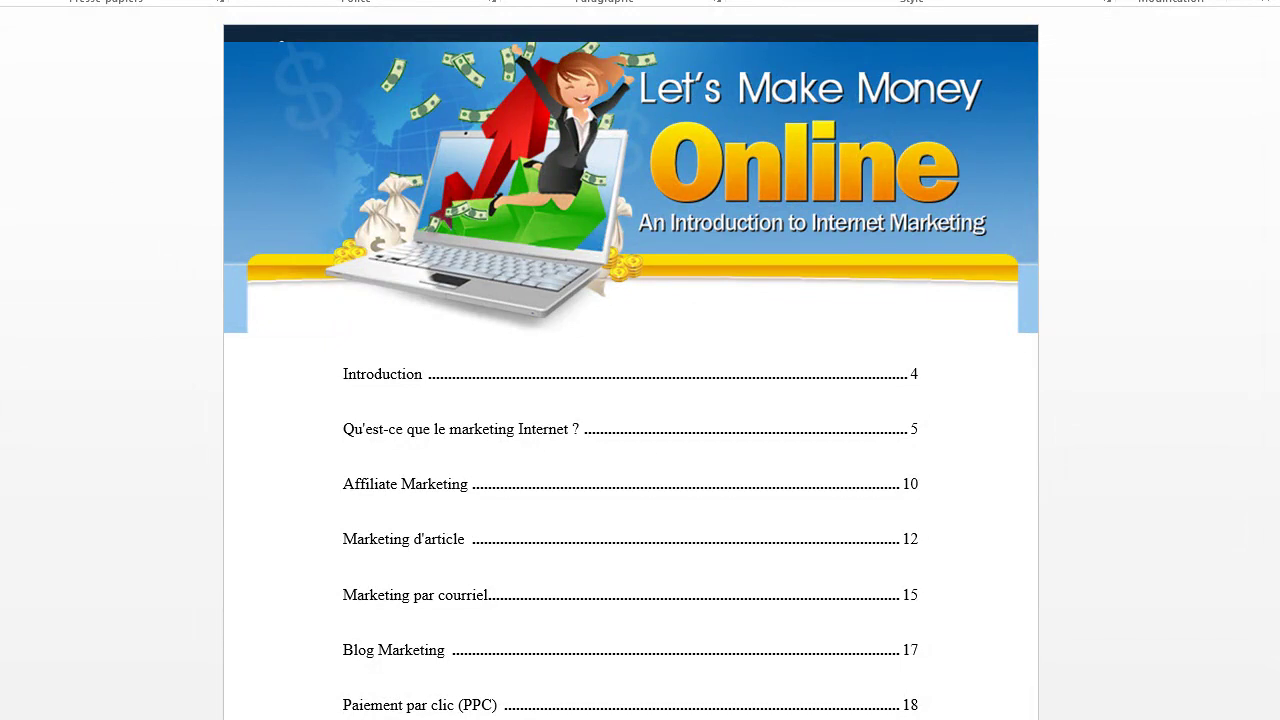
Save the document as "marketing internet" in the plrassassin folder, using the "Document Word" file type.
{"action": "key", "text": "alt+f"}
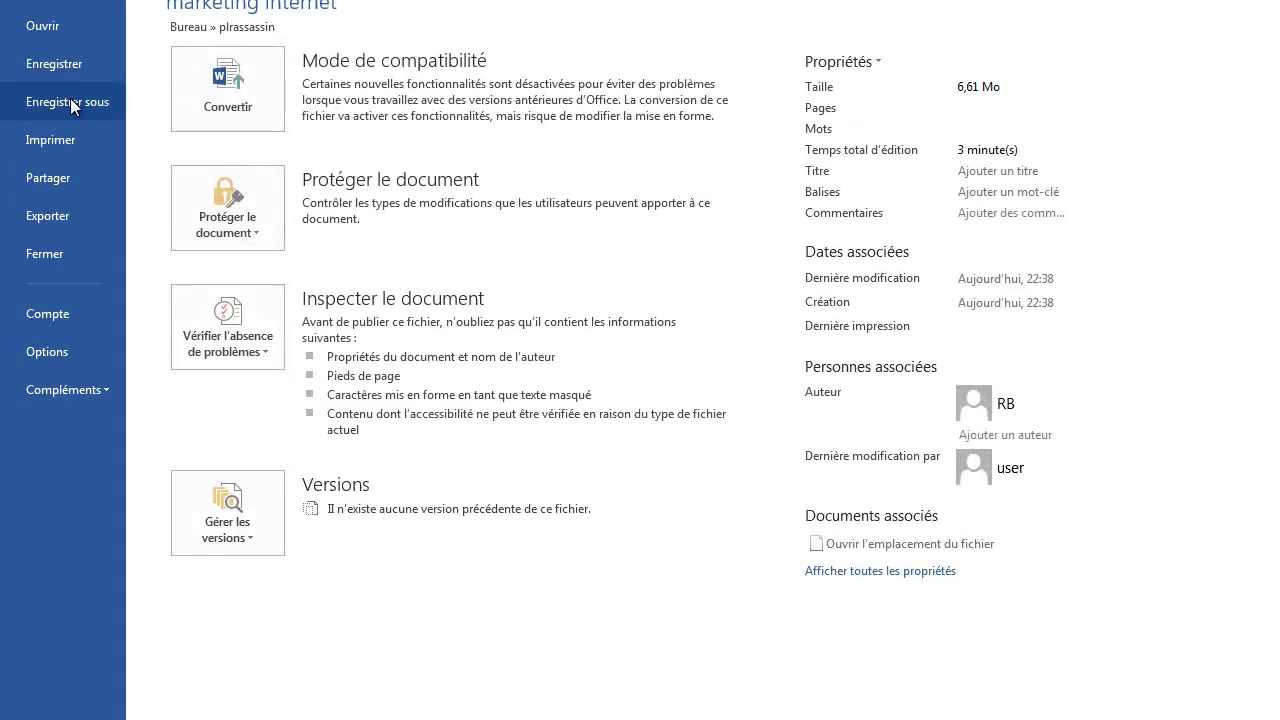
{"action": "left_click", "coordinate": [69, 99]}
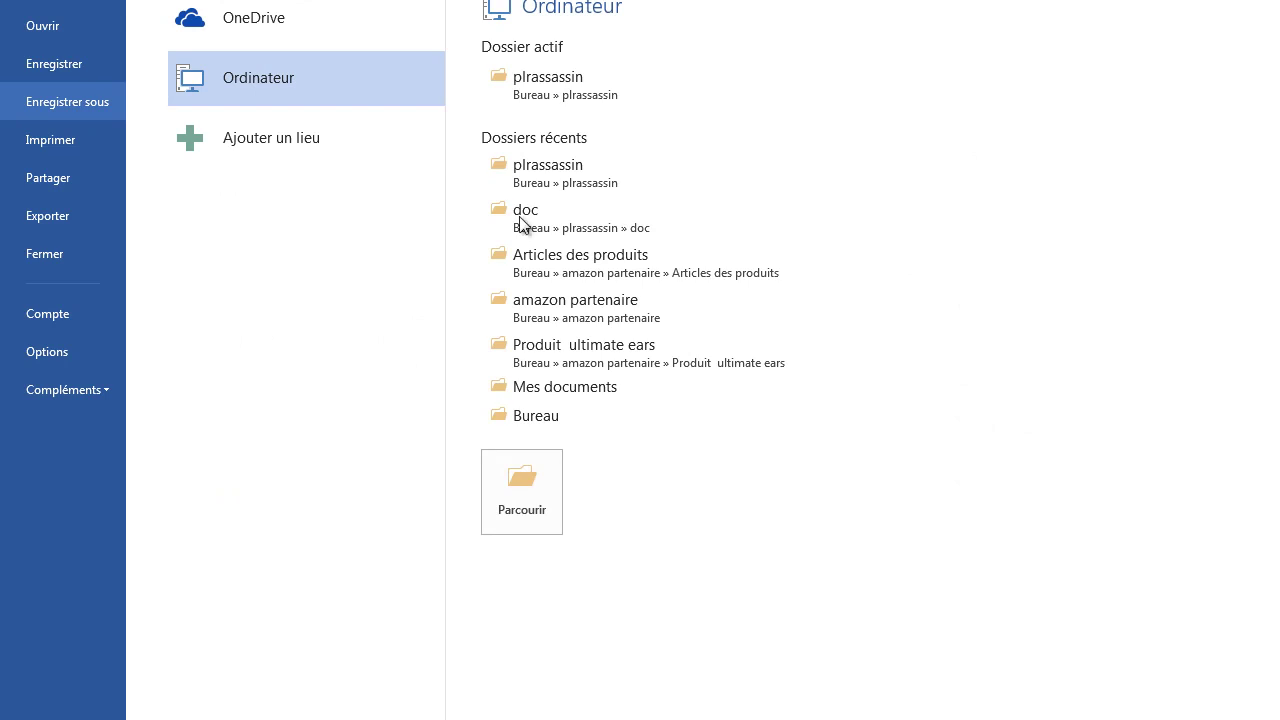
{"action": "left_click", "coordinate": [561, 90]}
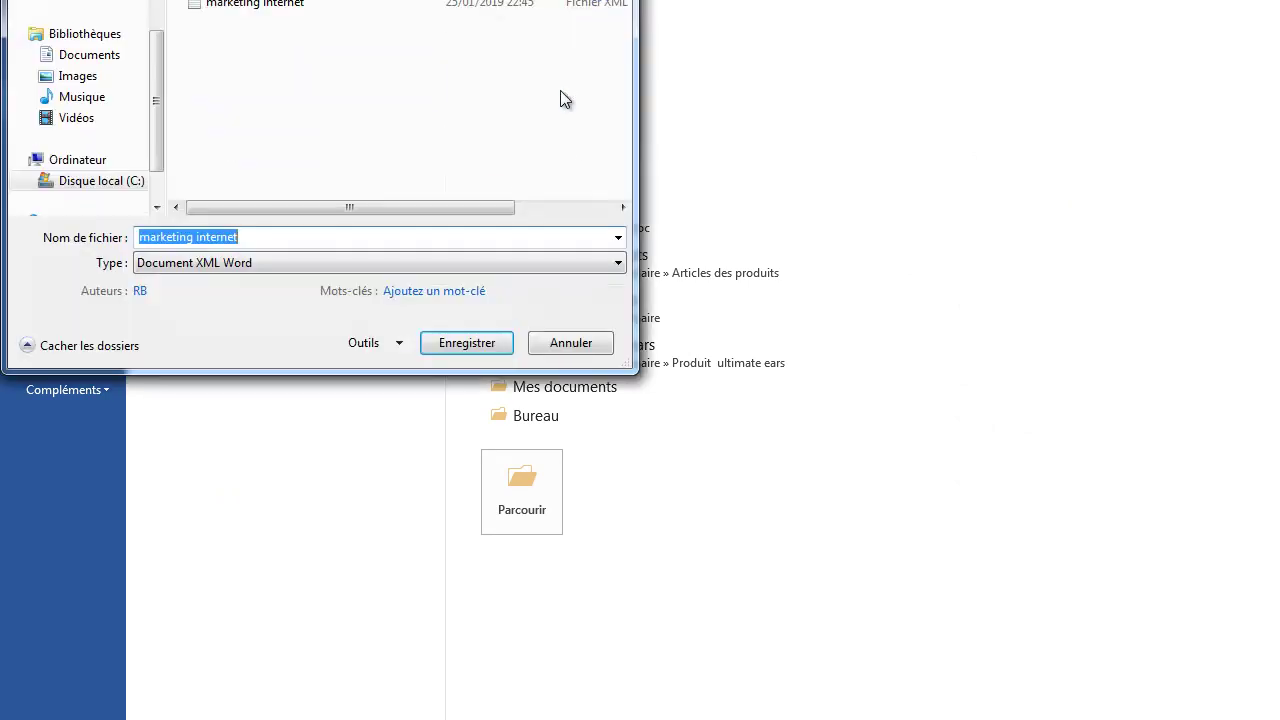
{"action": "left_click", "coordinate": [194, 262]}
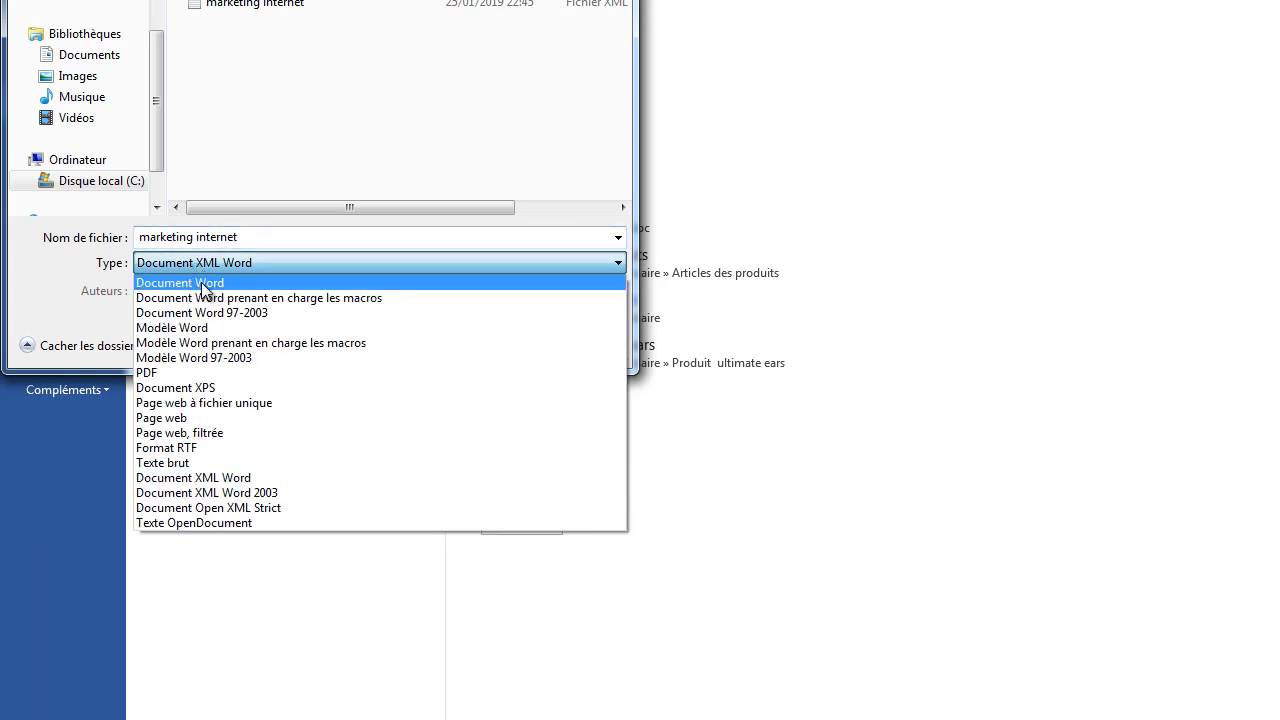
{"action": "left_click", "coordinate": [203, 285]}
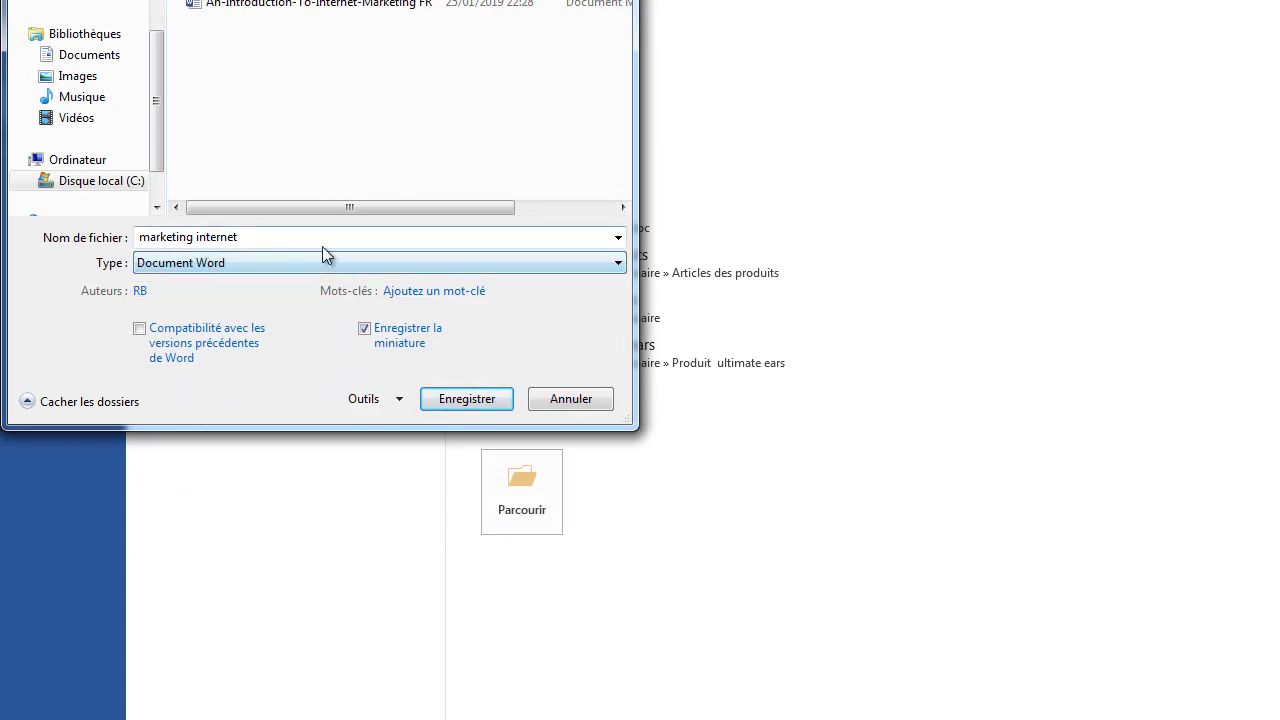
{"action": "left_click", "coordinate": [466, 399]}
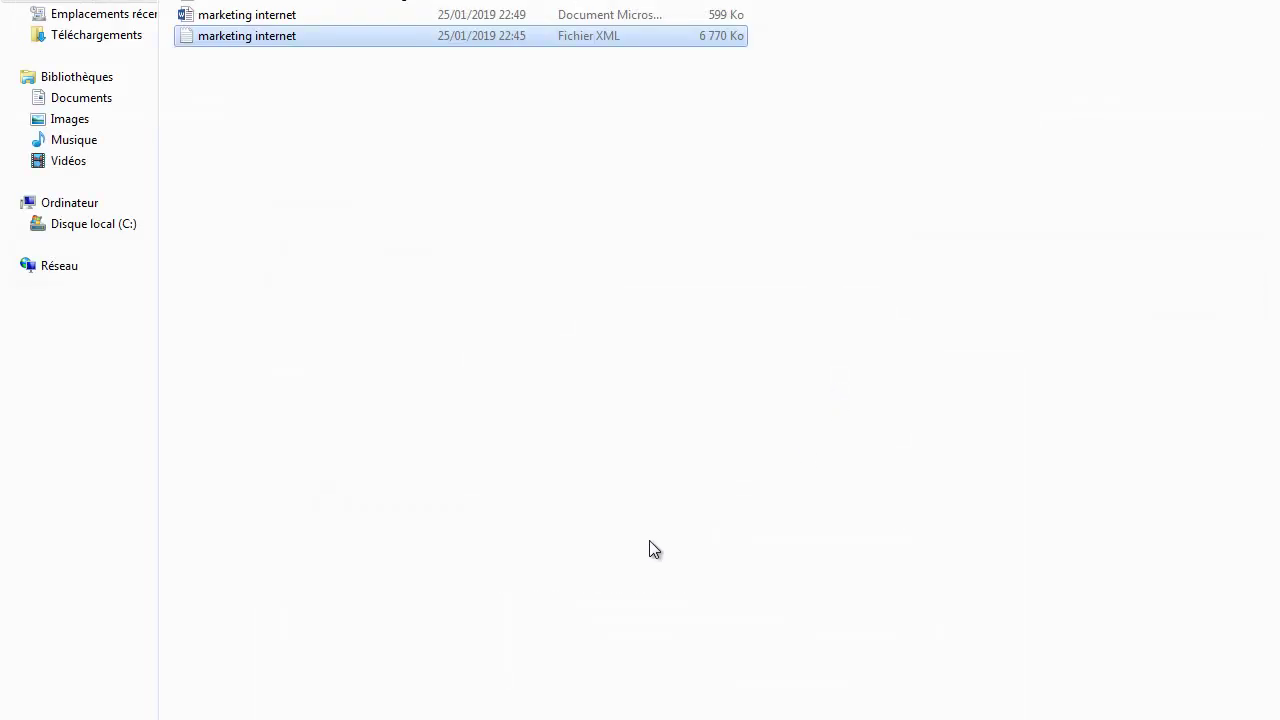
Compare the "marketing internet" Word document with the XML file of the same name in the file explorer.
{"action": "left_click", "coordinate": [259, 18]}
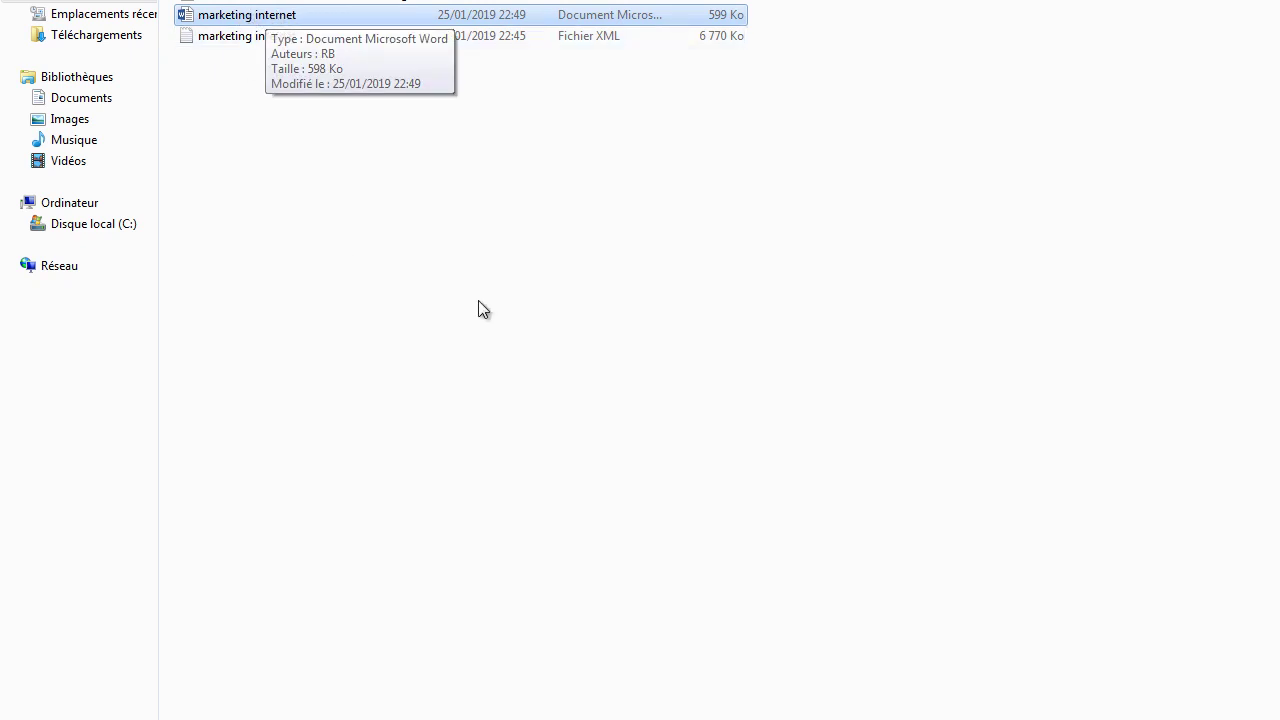
{"action": "left_click", "coordinate": [210, 39], "text": "ctrl"}
{"action": "left_click", "coordinate": [248, 38]}
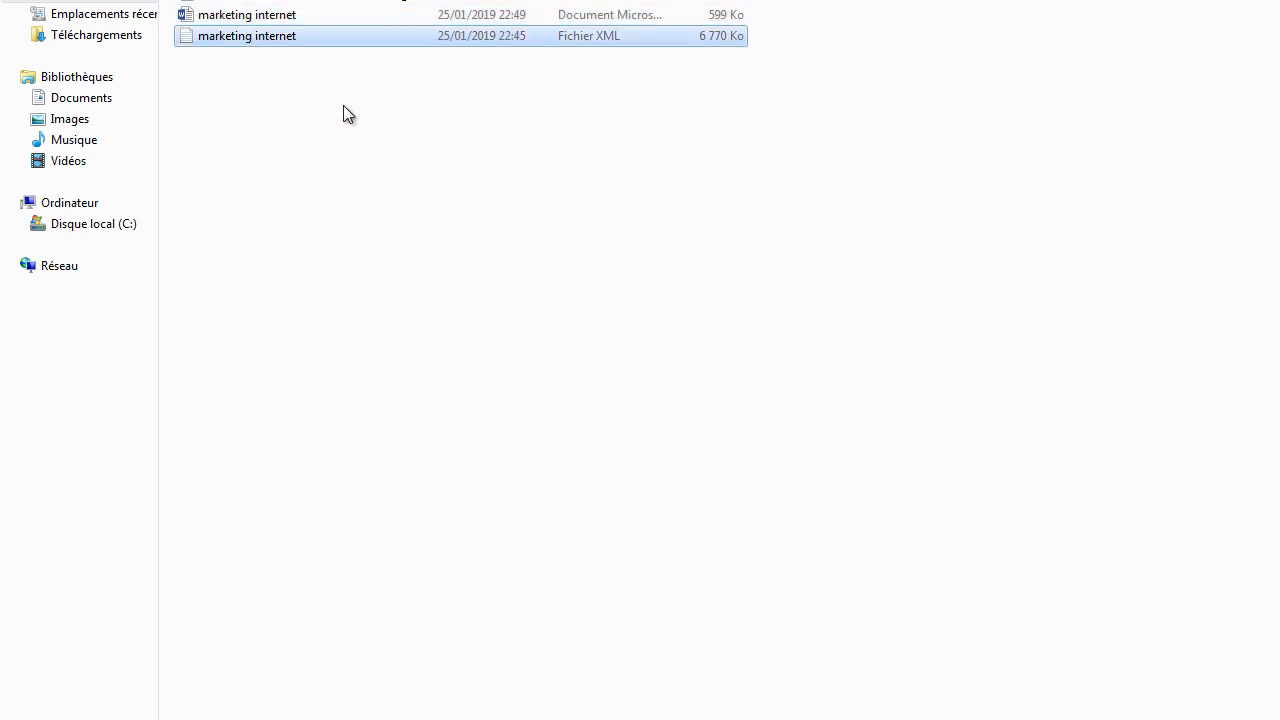